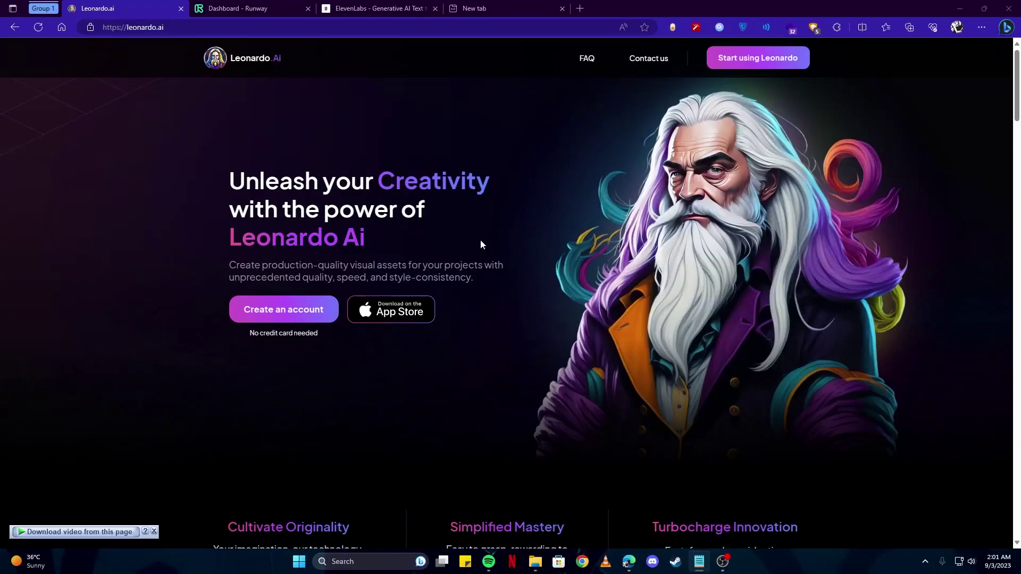
Browse the Leonardo.ai landing page and start signing in to reach the whitelist notice.
scroll(477, 244, "down", 4)
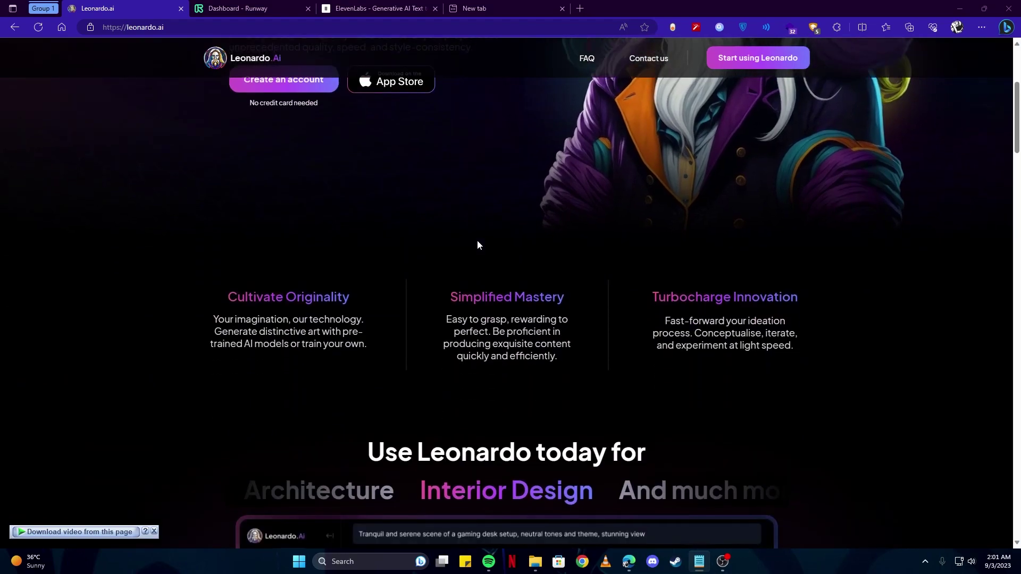
scroll(477, 240, "down", 3)
scroll(477, 240, "up", 7)
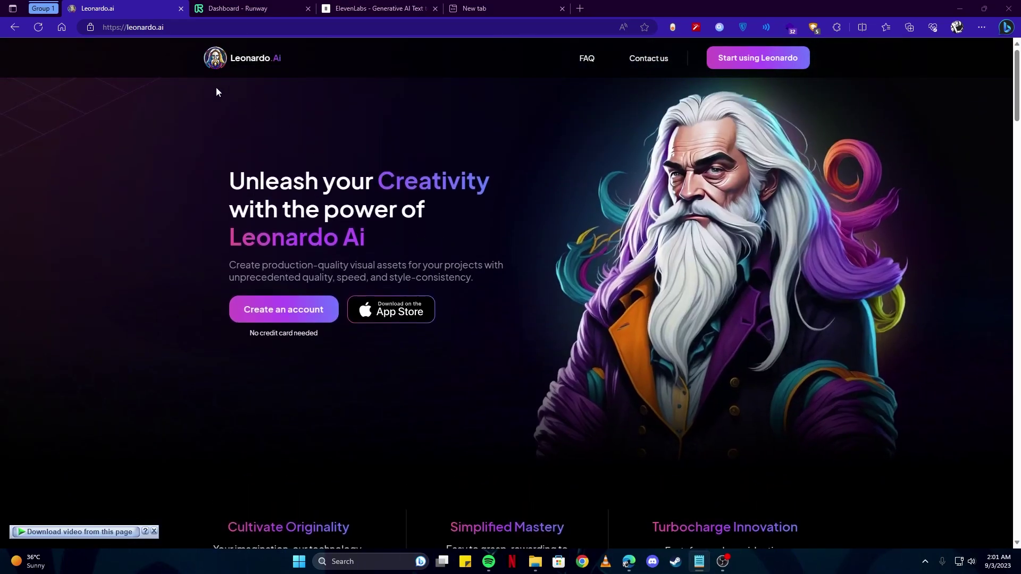
scroll(301, 130, "down", 8)
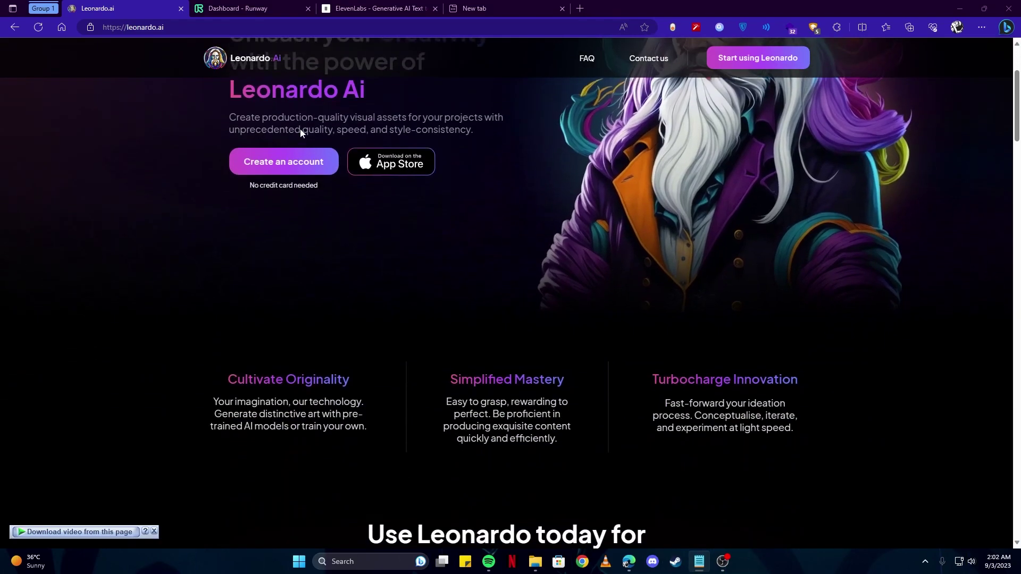
scroll(301, 131, "down", 3)
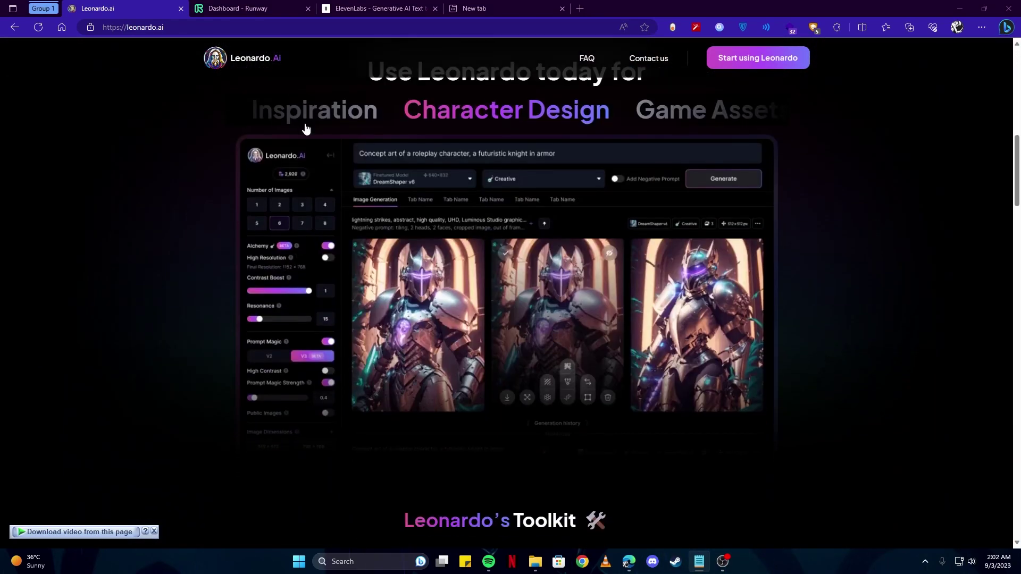
left_click(751, 66)
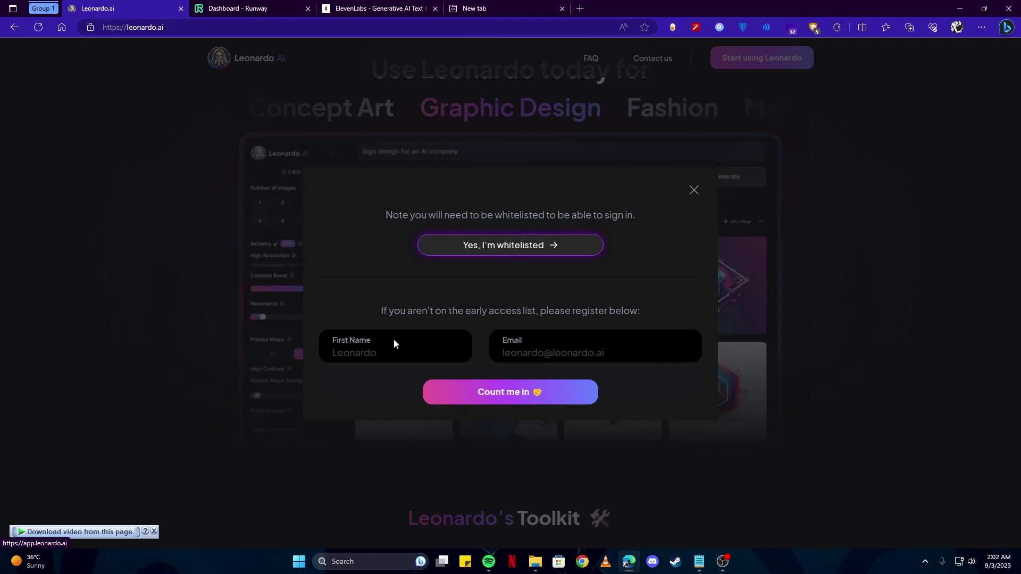
Confirm whitelisted early access, browse the home page, and open AI Image Generation.
left_click(490, 255)
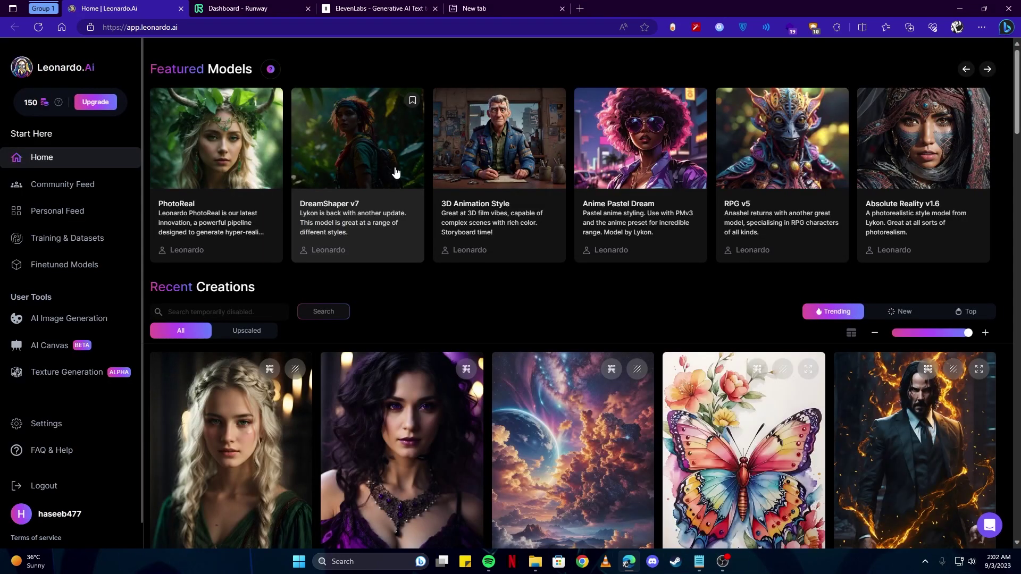
scroll(395, 172, "down", 10)
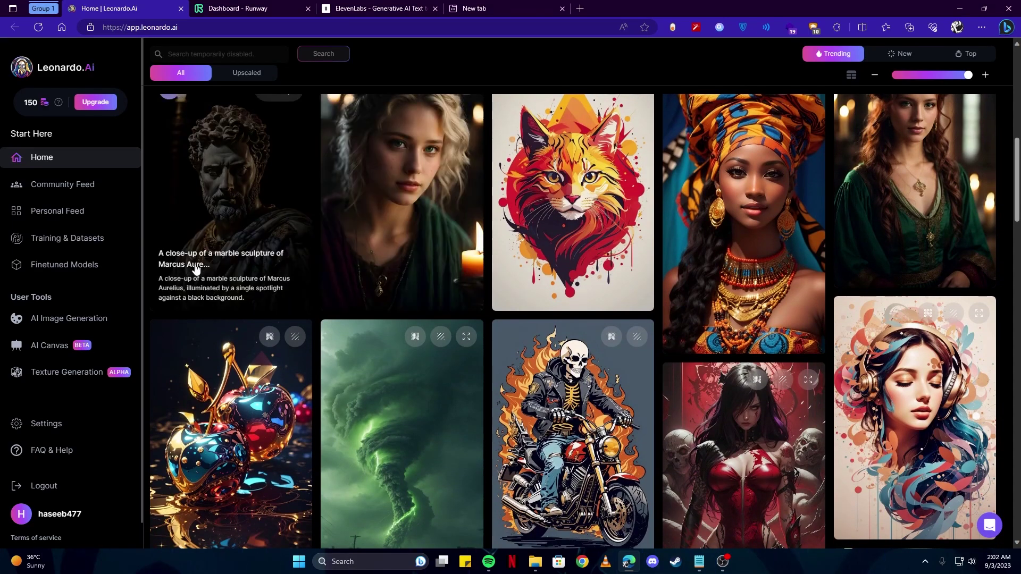
left_click(74, 325)
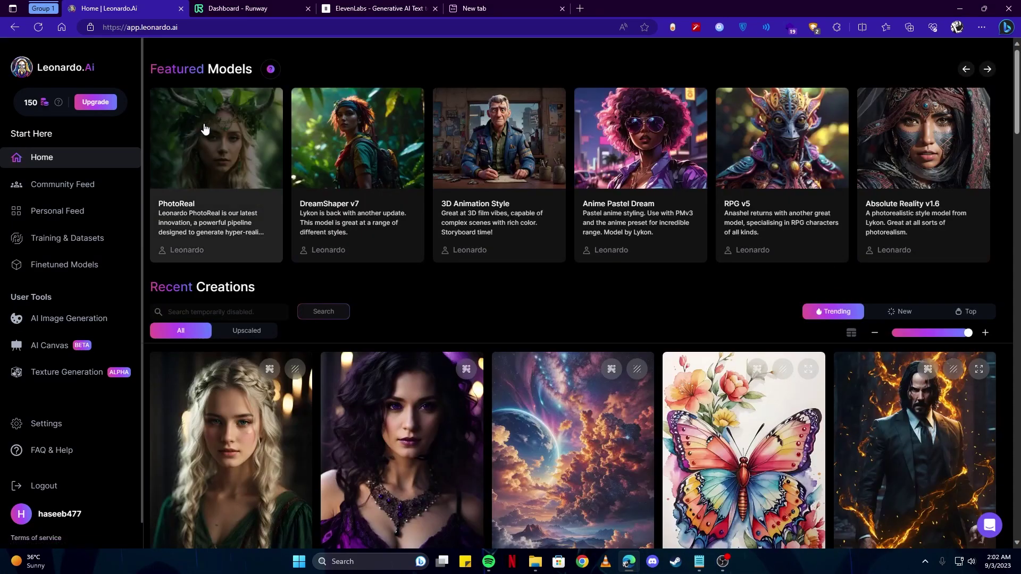
left_click(55, 327)
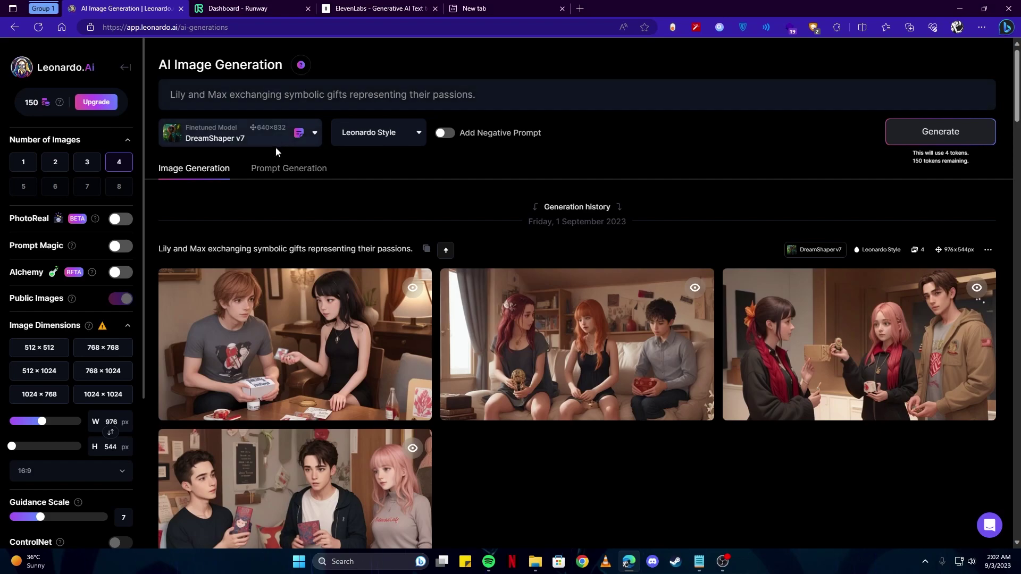
Choose the DreamShaper v7 model and set the image aspect ratio to 16:9.
left_click(205, 140)
left_click(202, 178)
double_click(255, 94)
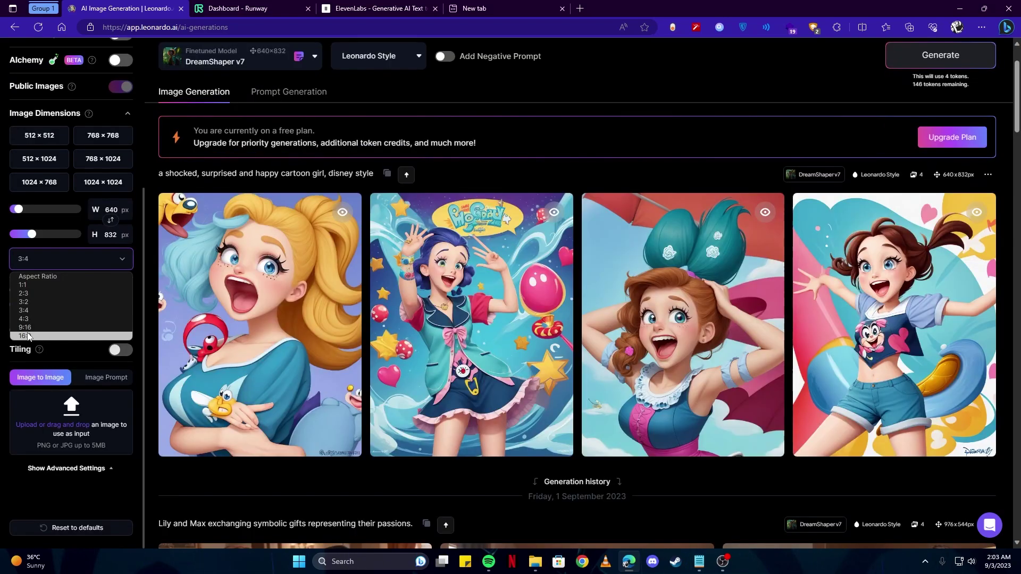
left_click(28, 336)
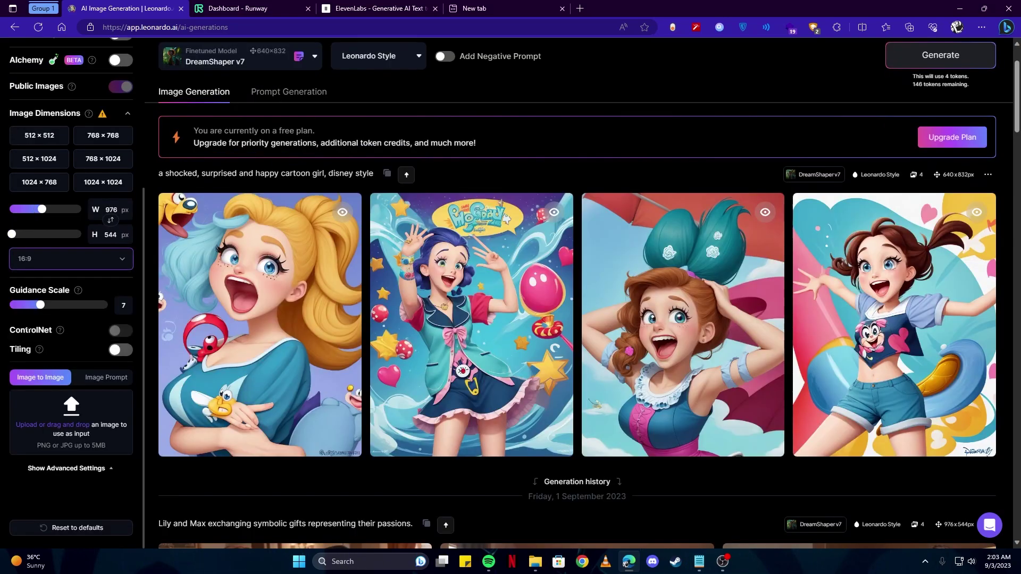
scroll(71, 266, "up", 5)
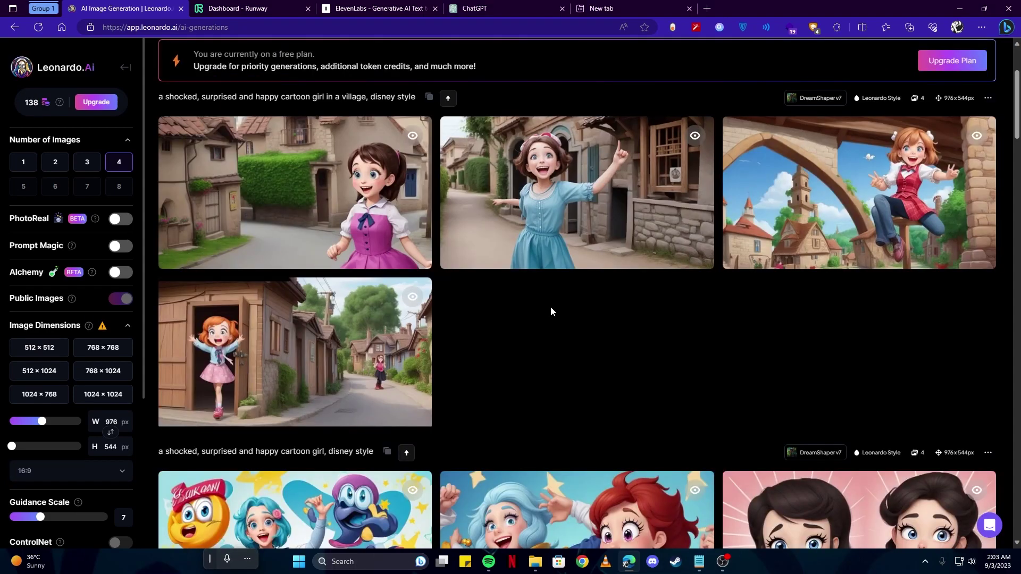
scroll(550, 306, "up", 2)
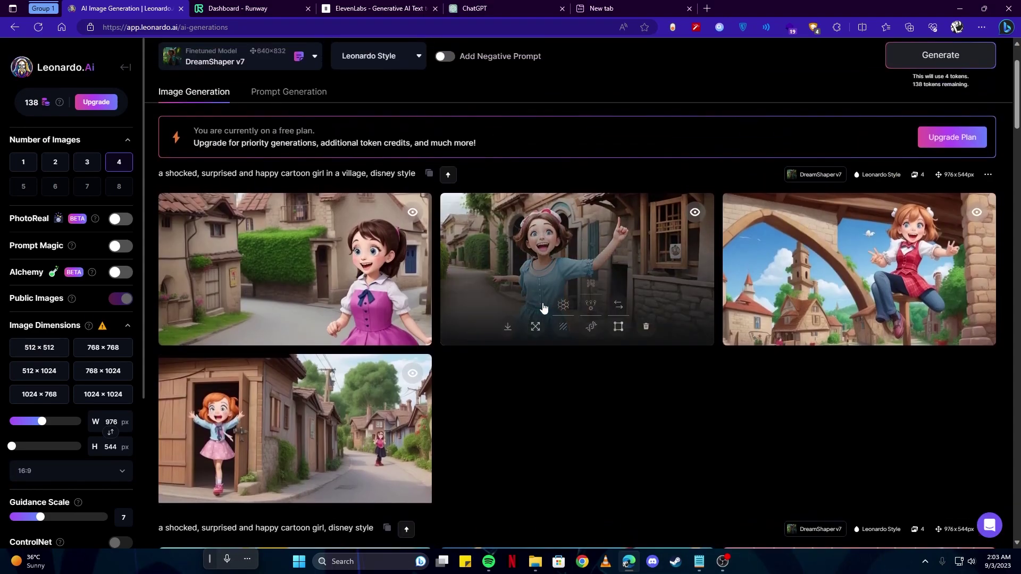
Download the waving village girl image and regenerate with 'castle' replacing 'village' in the prompt.
left_click(508, 328)
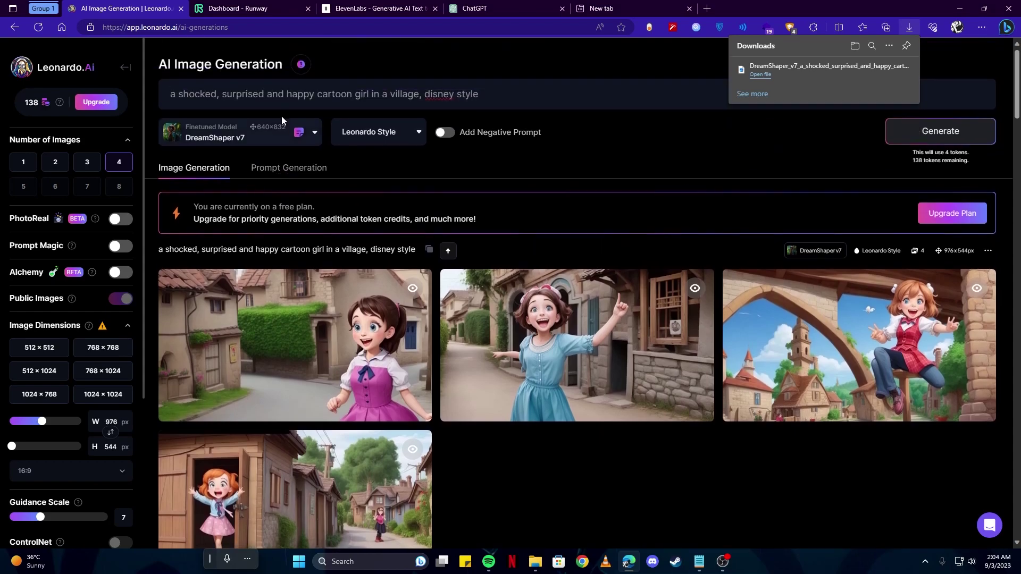
scroll(282, 116, "up", 1)
double_click(404, 95)
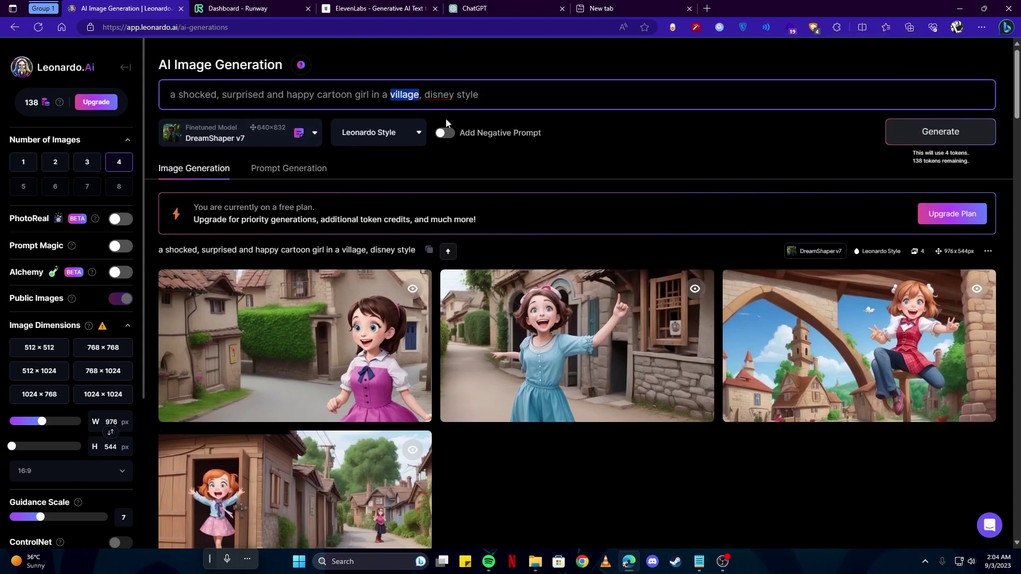
type("castle")
key("Return")
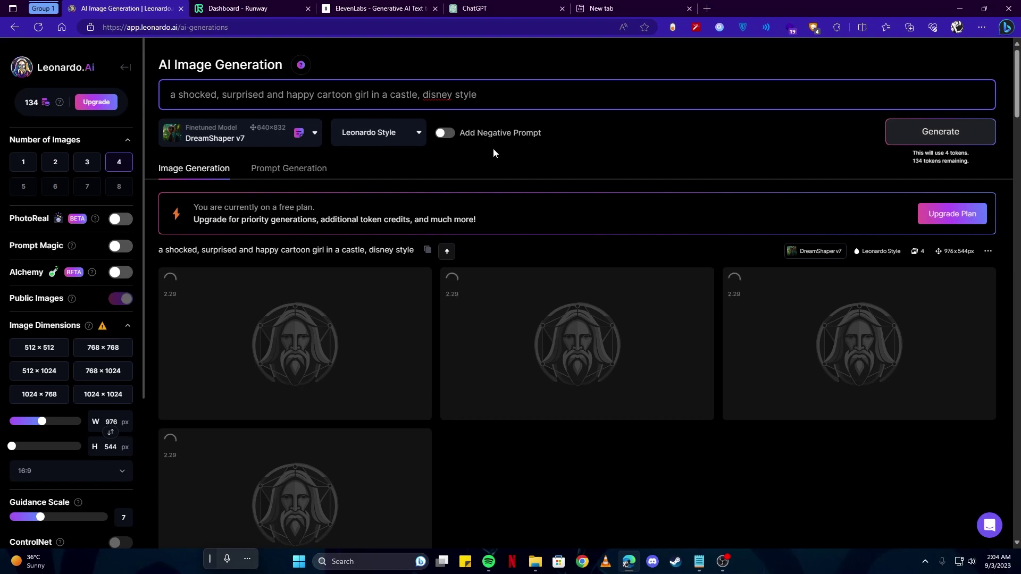
Save the downloaded image to a chosen folder.
scroll(557, 158, "down", 4)
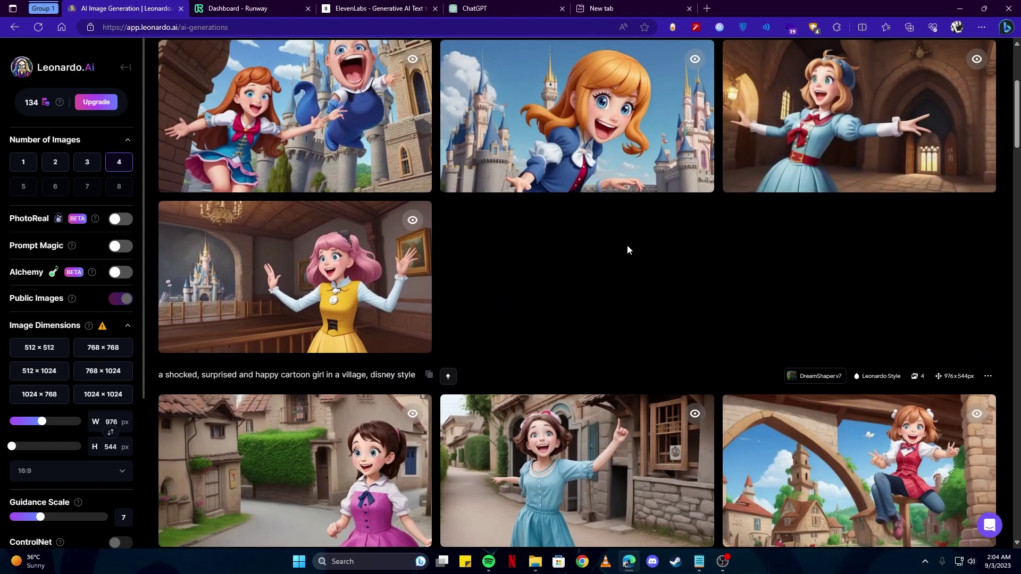
left_click(841, 82)
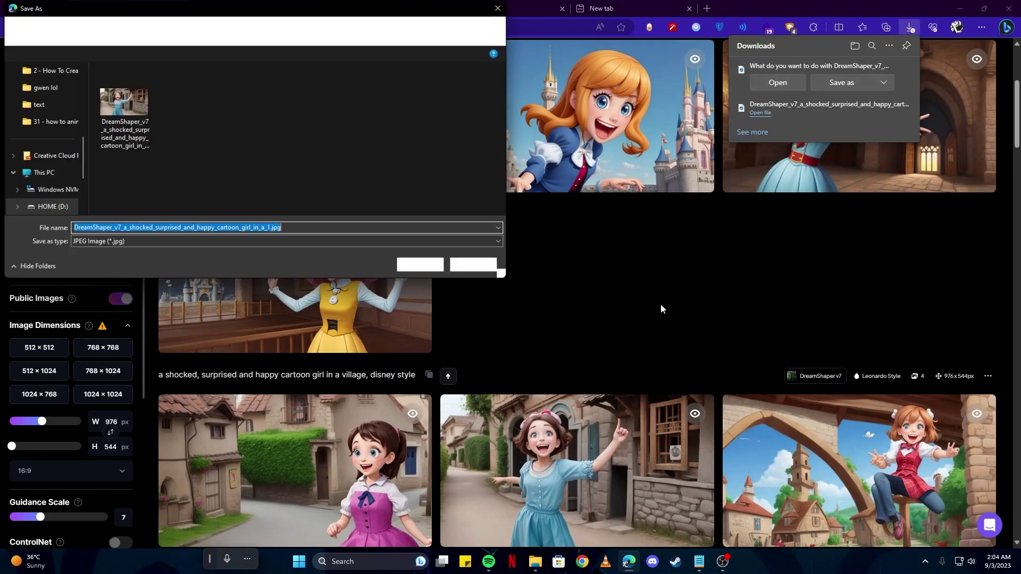
left_click(235, 7)
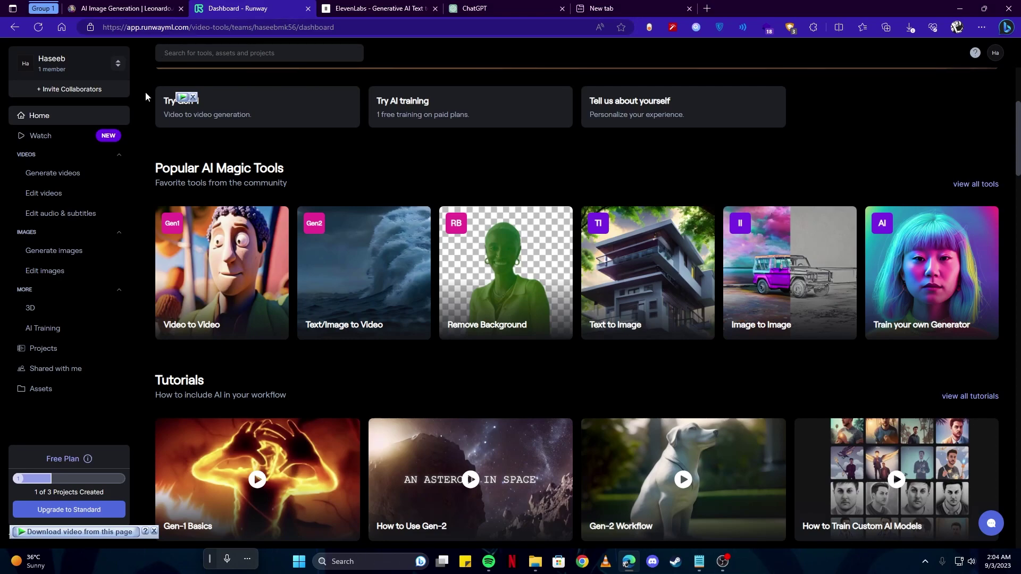
Dismiss the Gen-2 tour and upload DreamShaper_v7_a_shocked_surprised_and_happy_cartoon_girl_in_a_2.jpg as the starting image.
scroll(142, 108, "down", 1)
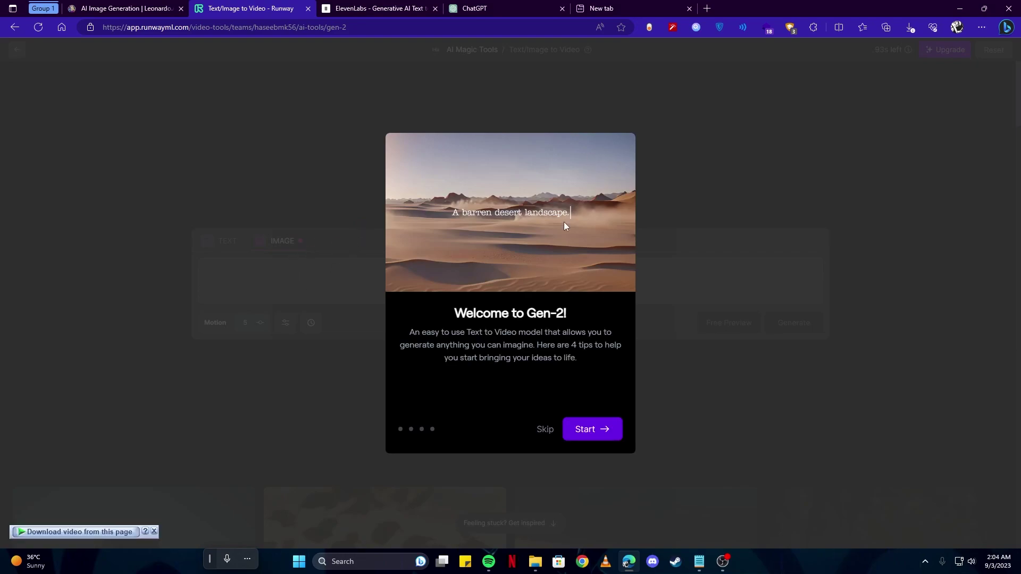
left_click(546, 431)
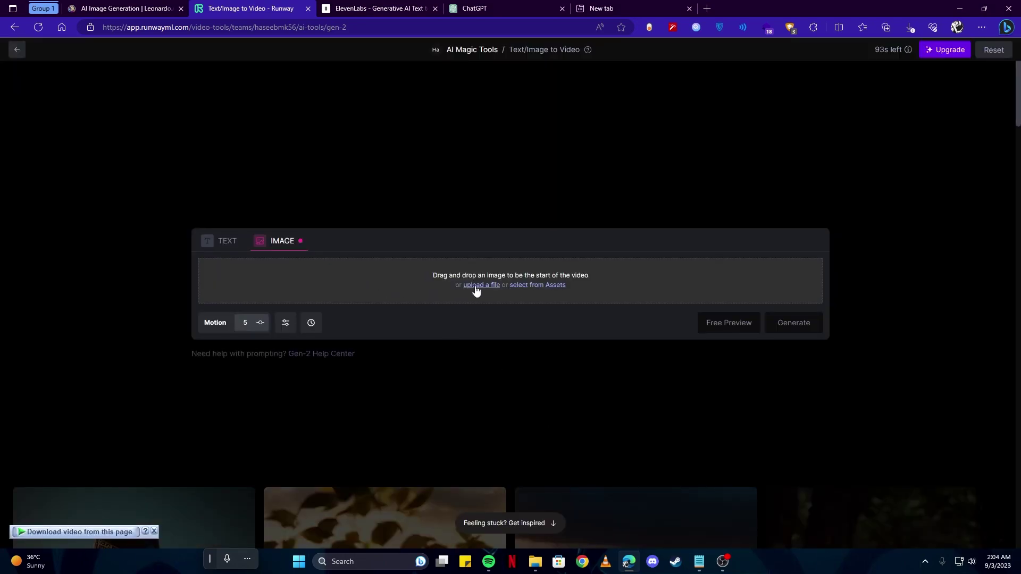
left_click(476, 286)
left_click(146, 127)
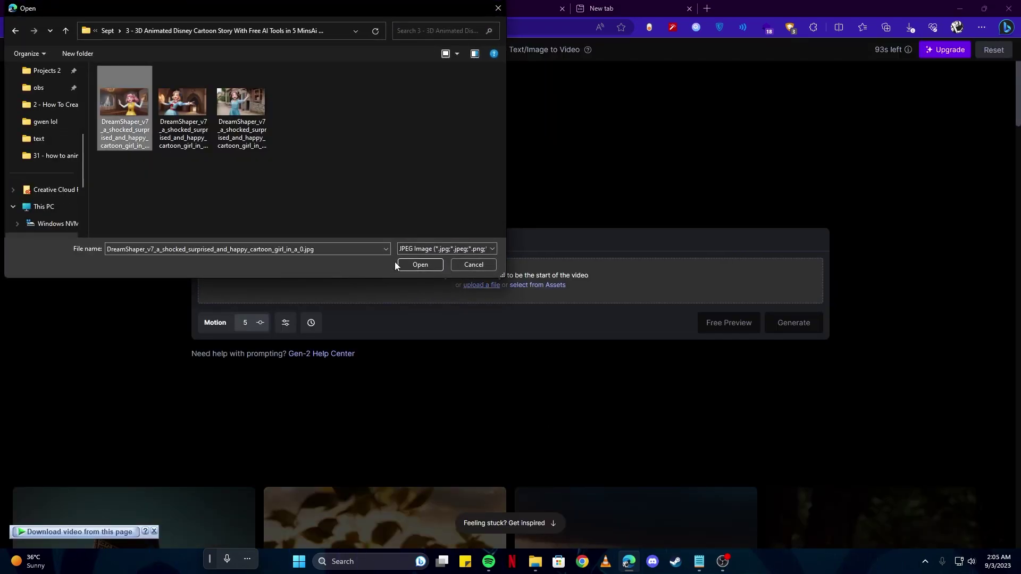
left_click(417, 264)
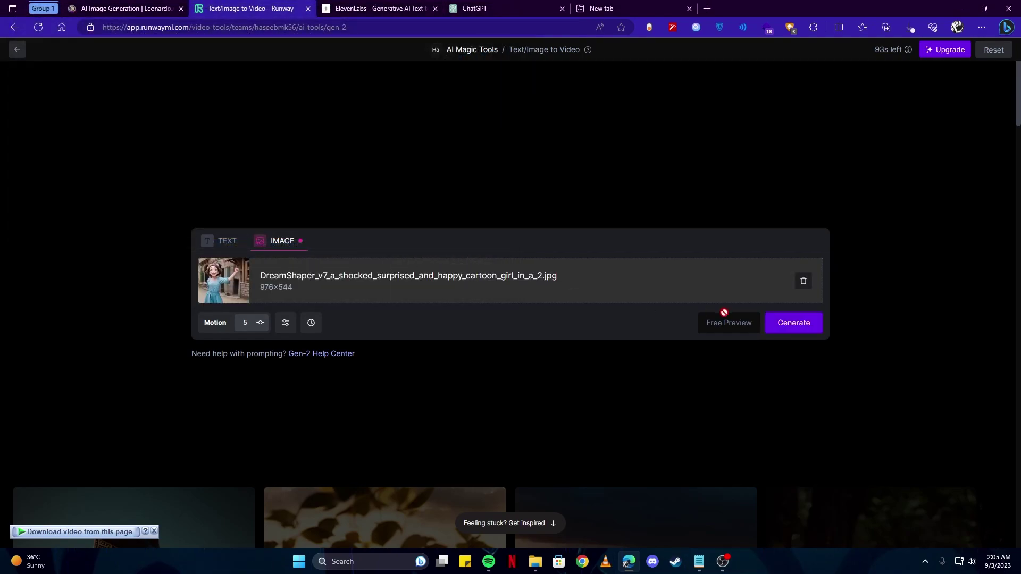
Generate a Gen-2 video from the first image, then upload ..._a_1.jpg and generate another.
left_click(783, 326)
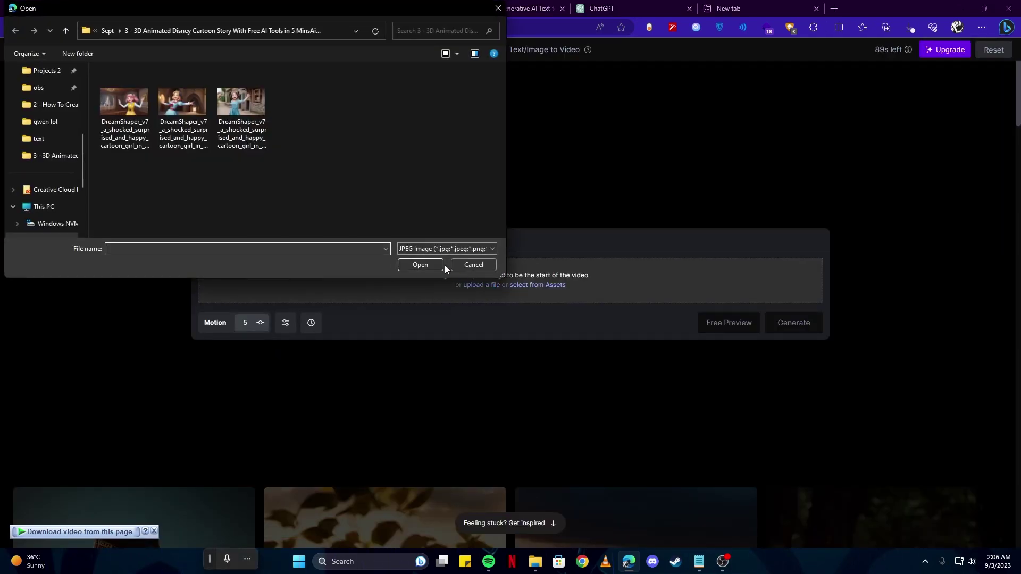
left_click(195, 115)
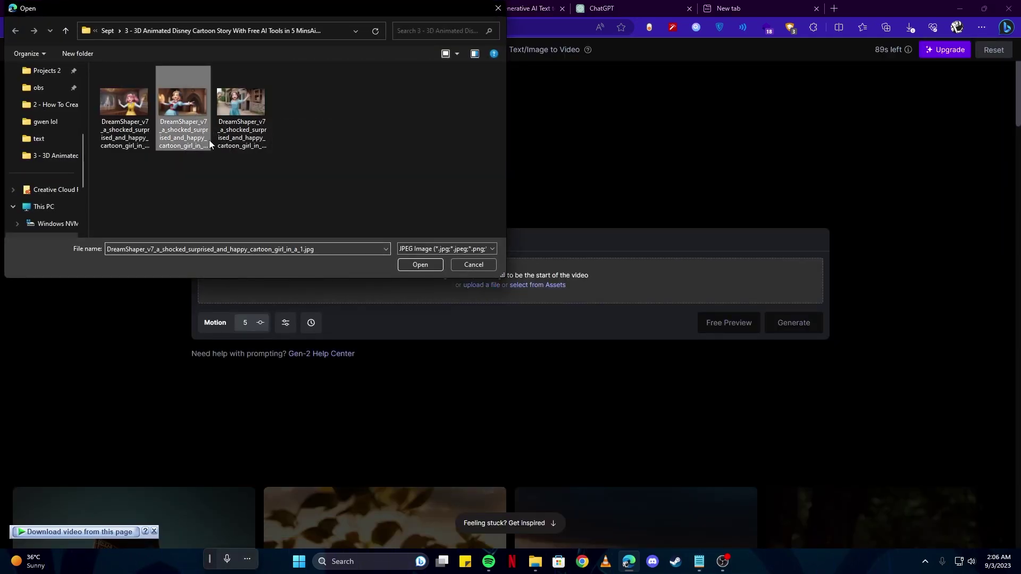
left_click(420, 264)
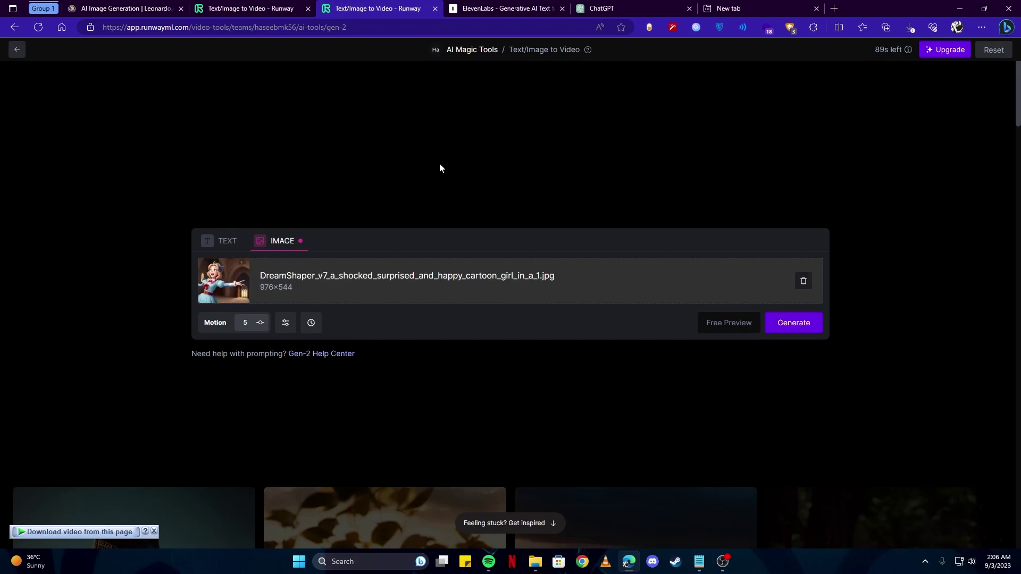
left_click(777, 324)
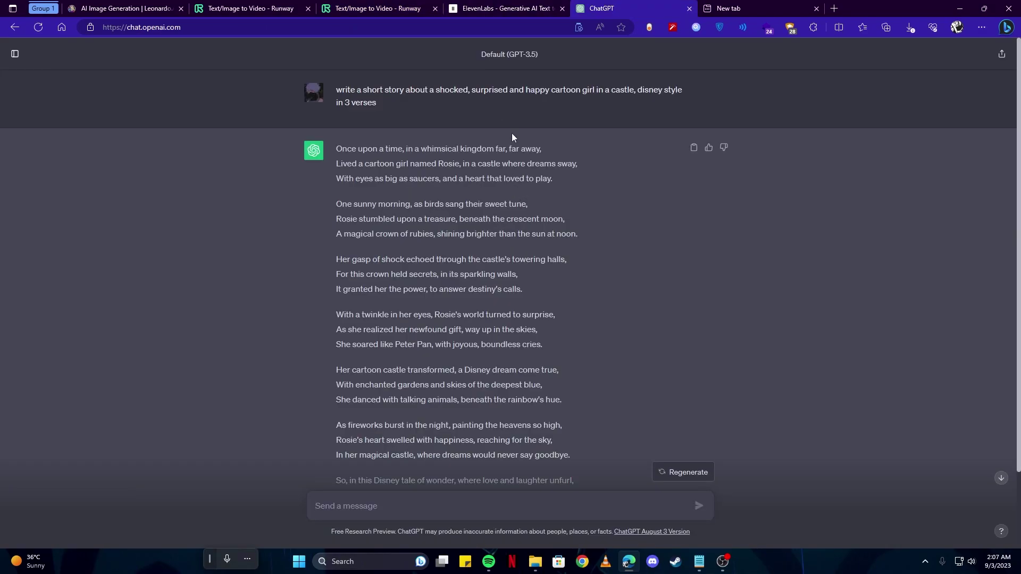
Copy the first verse of ChatGPT's castle story and paste it over the ElevenLabs text.
left_click(509, 6)
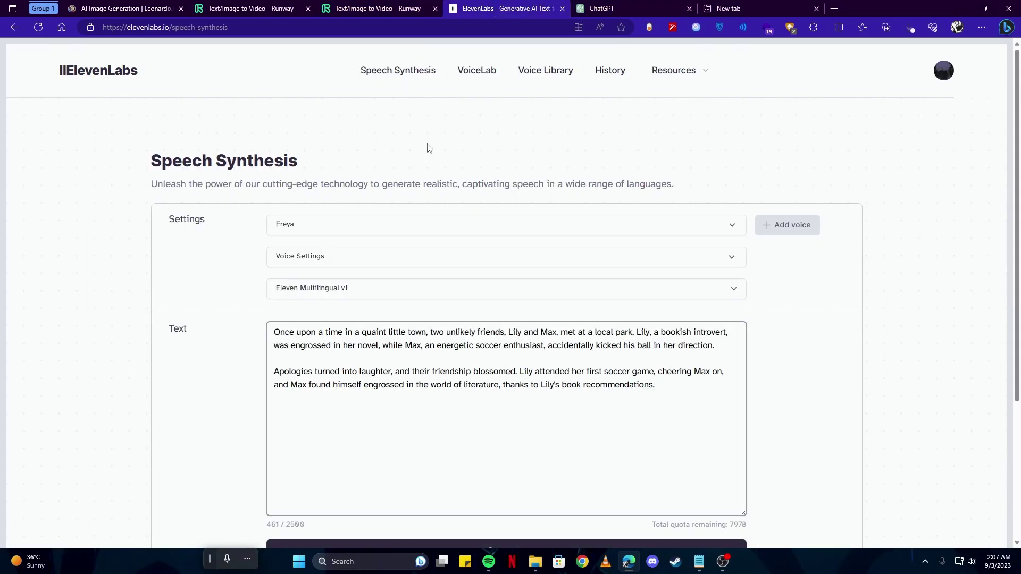
scroll(430, 148, "down", 2)
scroll(398, 136, "up", 2)
scroll(152, 50, "down", 3)
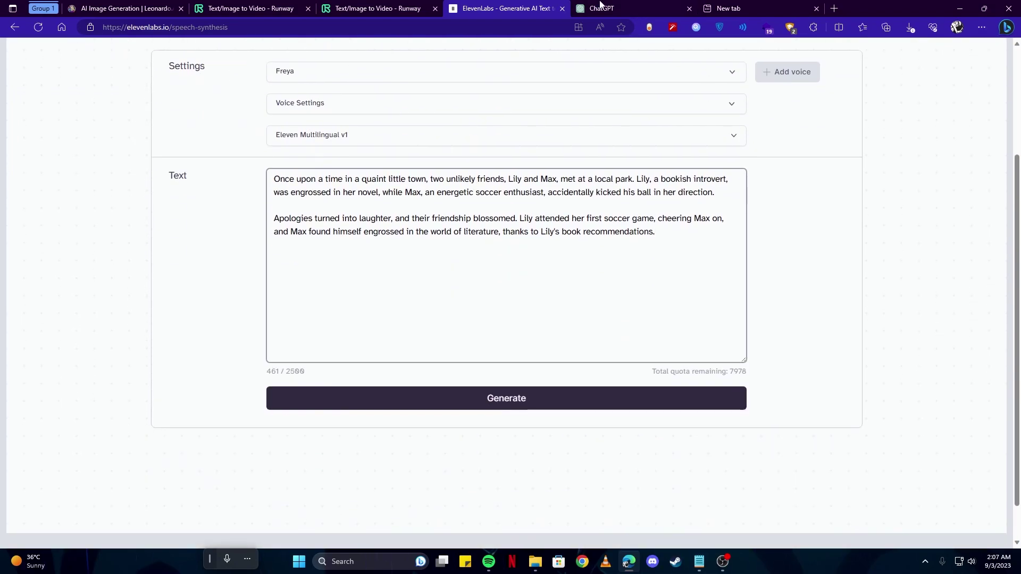
left_click(600, 6)
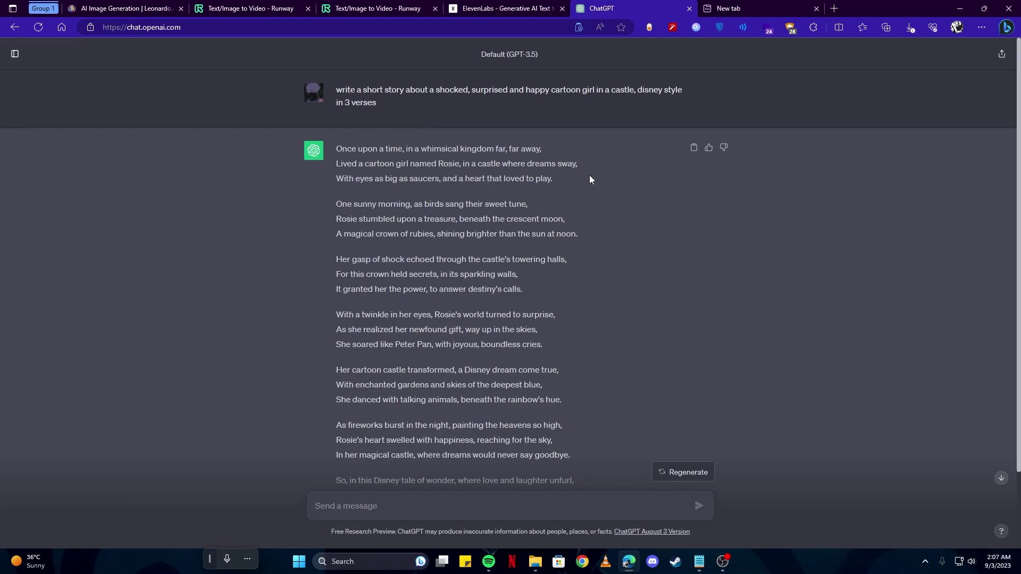
left_click_drag(566, 177, 356, 149)
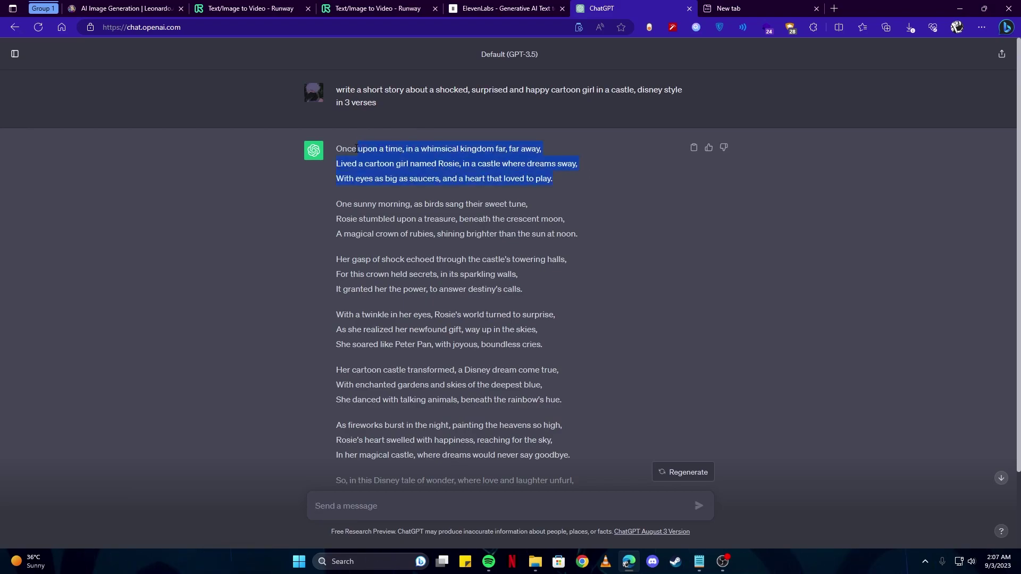
key("ctrl+c")
left_click(505, 8)
key("ctrl+a")
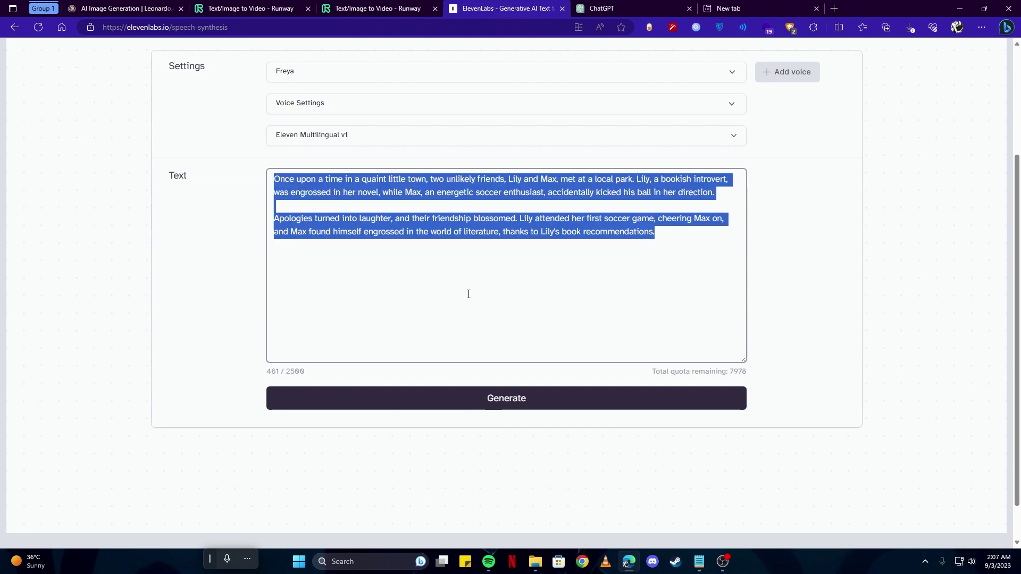
key("ctrl+v")
Generate speech for the pasted verse and lower the tab volume to 10%.
left_click(467, 410)
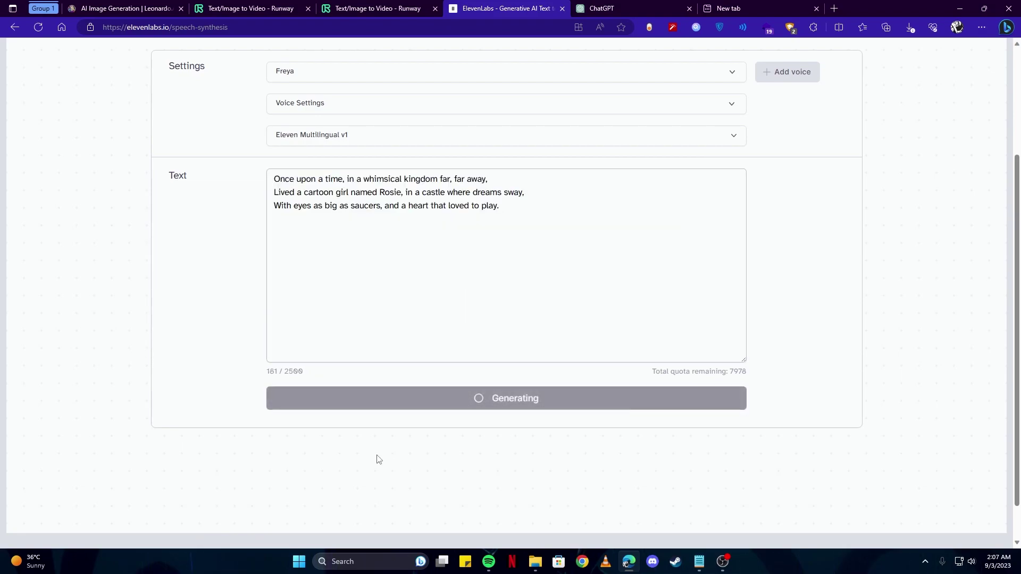
left_click(743, 27)
left_click_drag(620, 162, 596, 162)
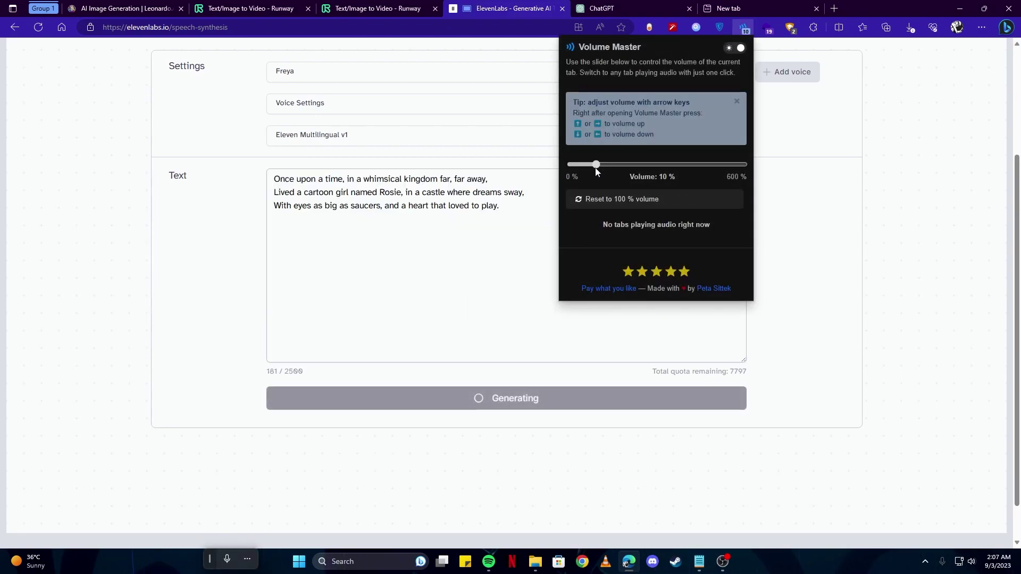
left_click(853, 308)
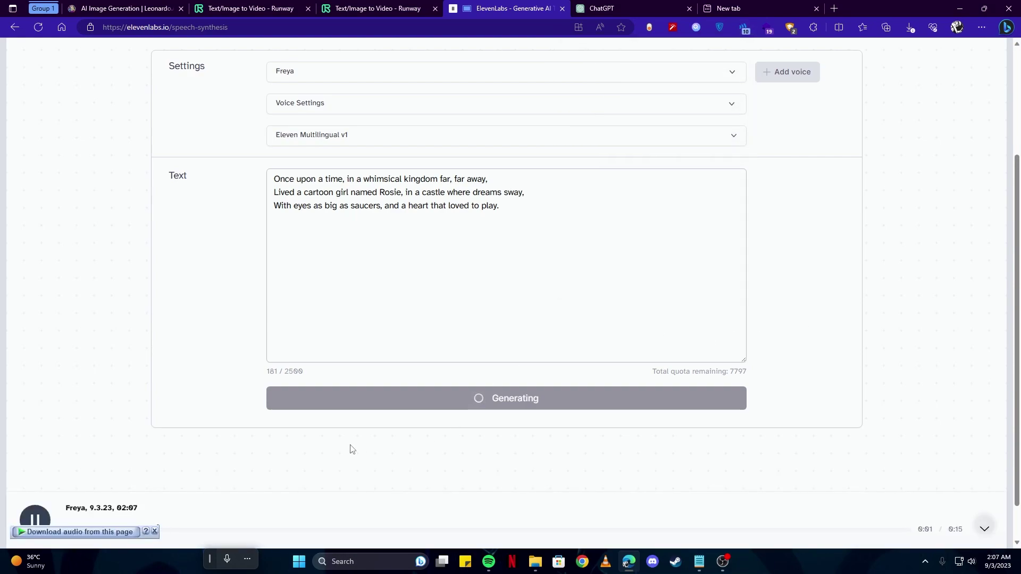
Download the generated voiceover and save it as 1.mp3.
left_click(963, 536)
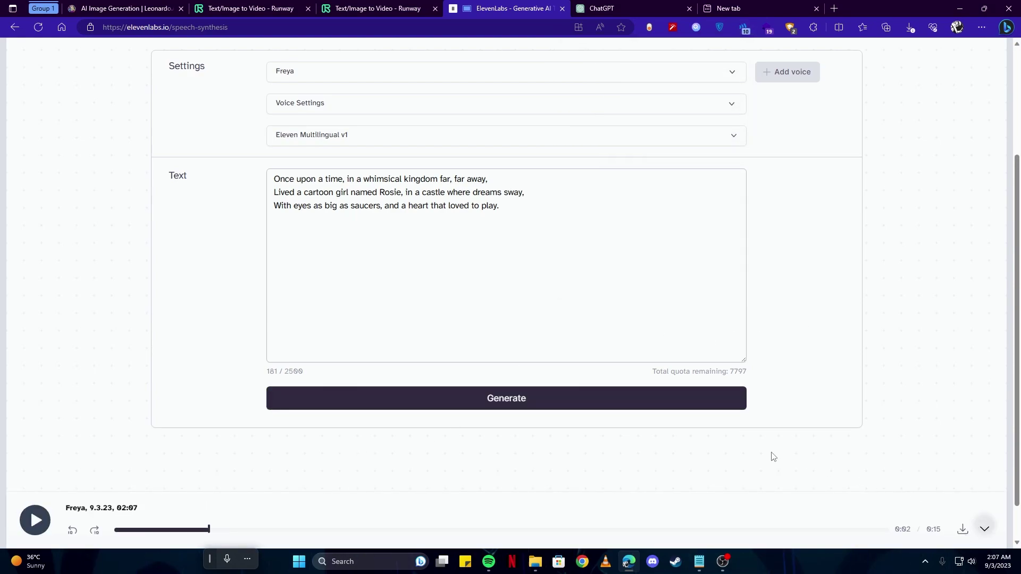
left_click(853, 86)
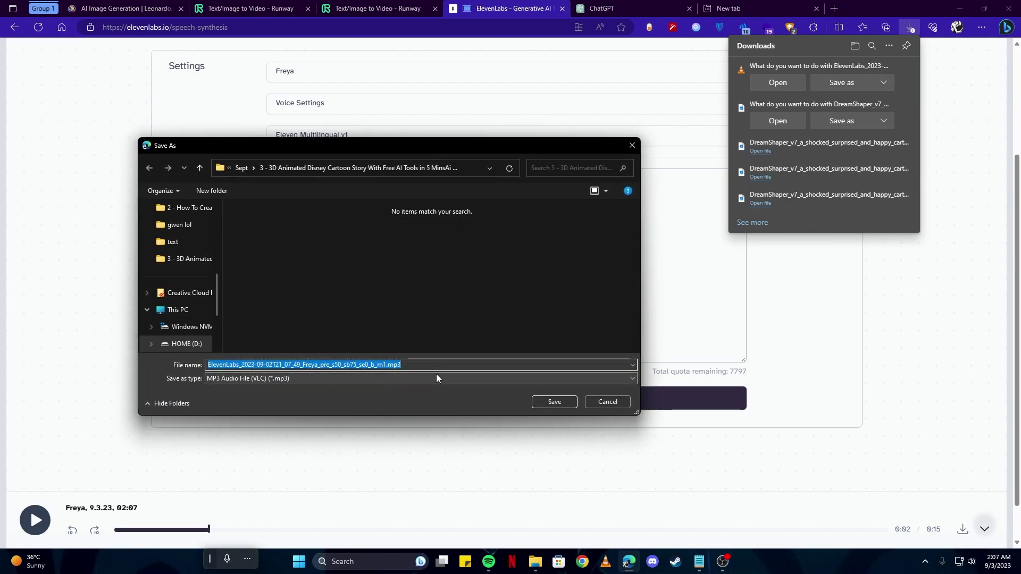
type("1")
left_click(543, 403)
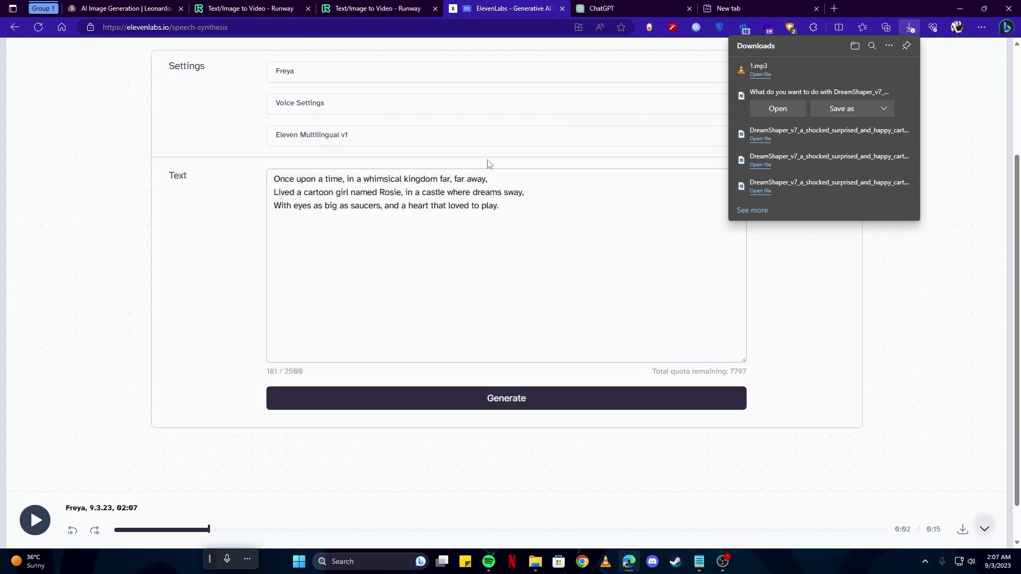
key("ctrl+Tab")
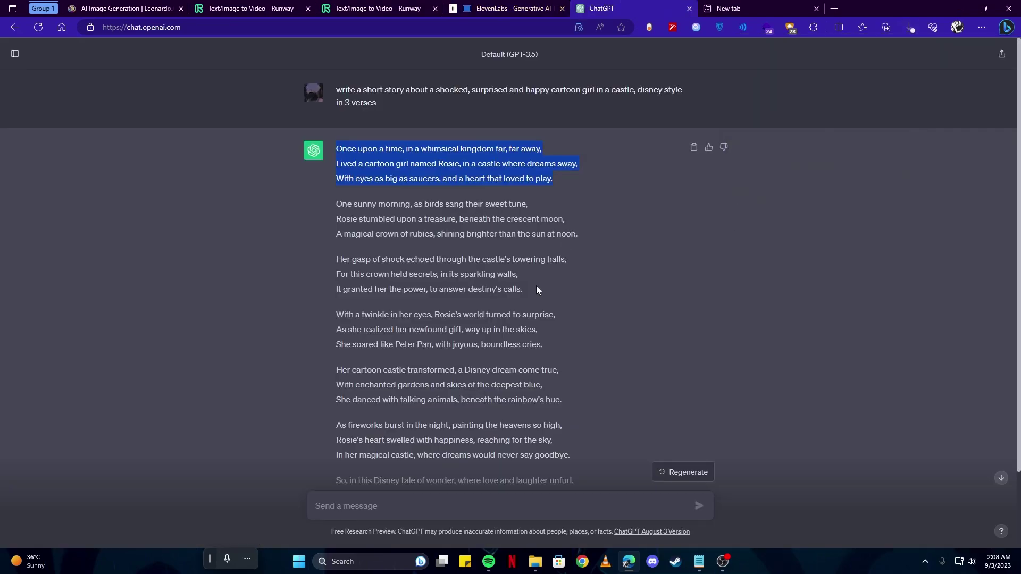
Replace the ElevenLabs text with the fireworks verse, generate its voiceover, and download it.
scroll(536, 289, "down", 2)
left_click_drag(573, 369, 353, 332)
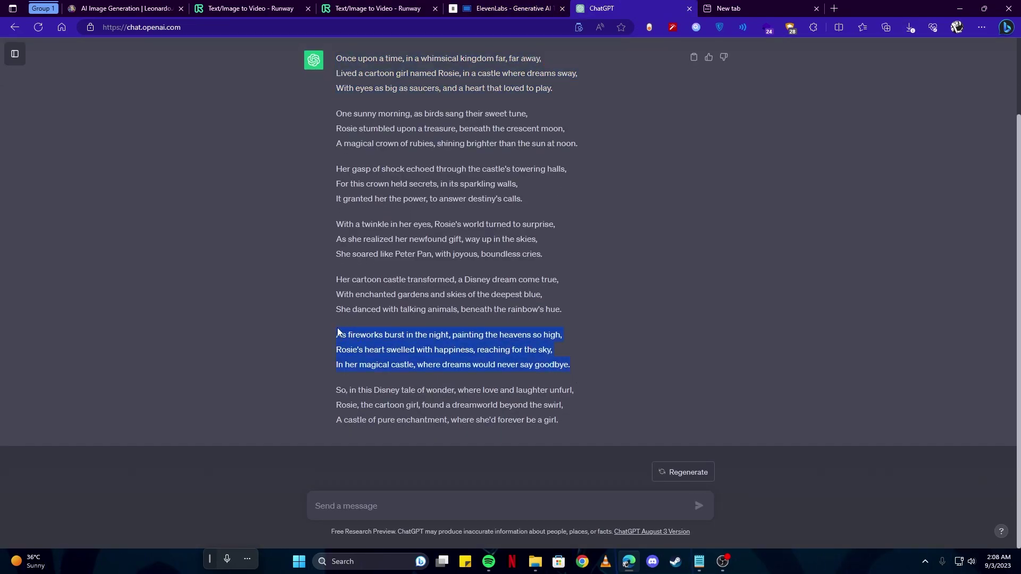
left_click(489, 5)
key("ctrl+a")
key("ctrl+v")
left_click(502, 399)
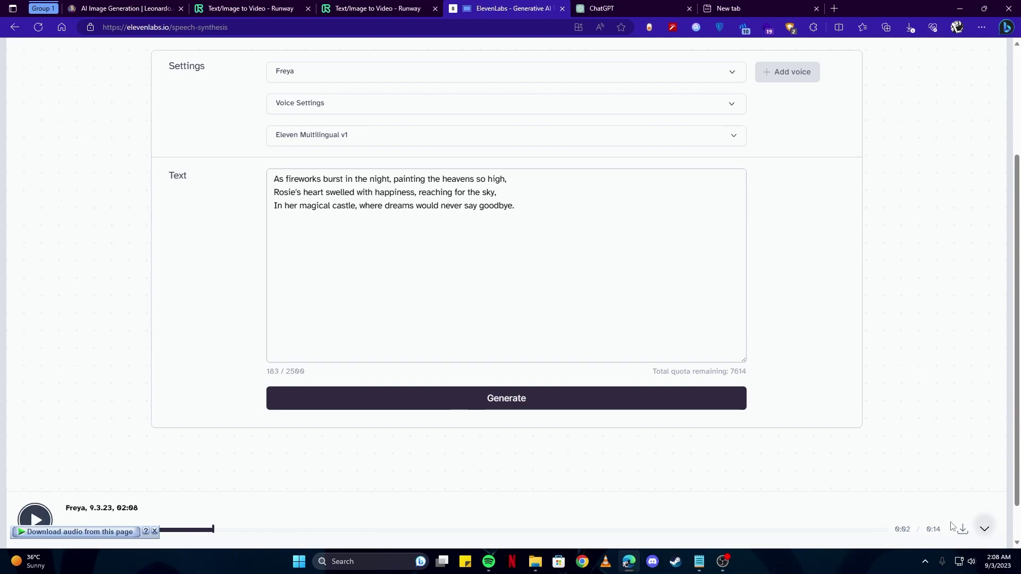
left_click(962, 529)
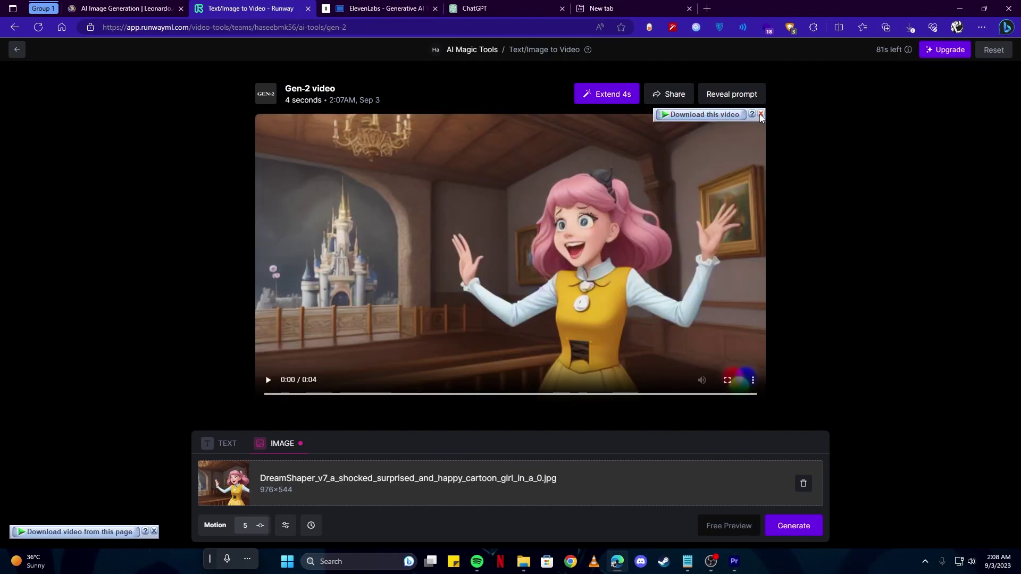
Set the clip download destination to the Disney cartoon story folder with file name 3.
left_click(760, 115)
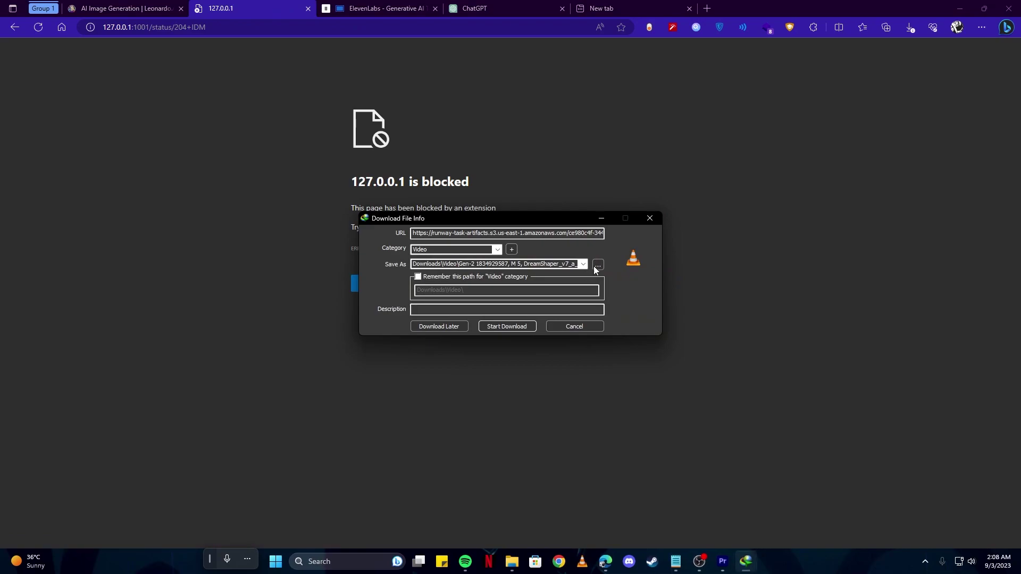
left_click(594, 266)
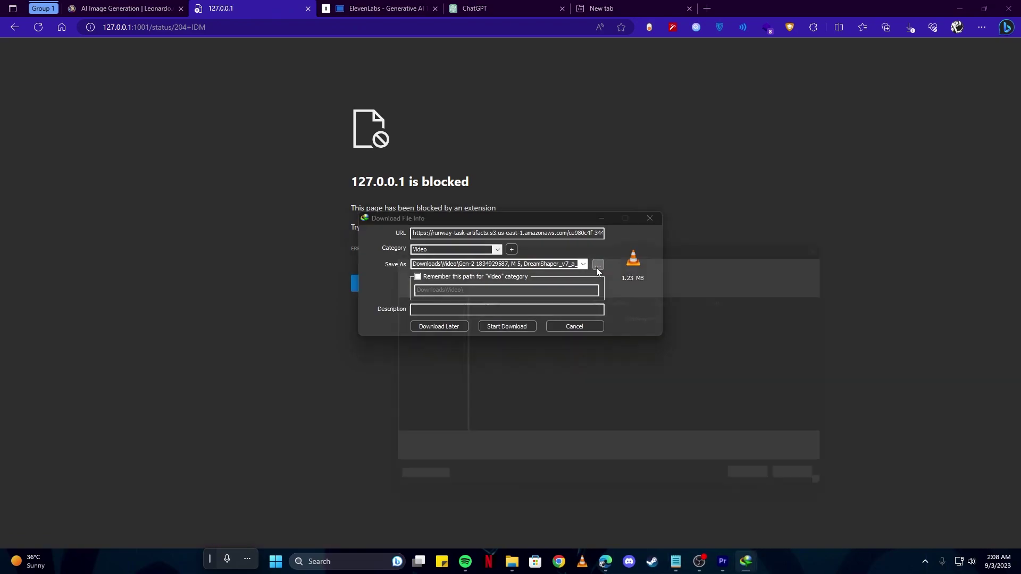
left_click(565, 257)
key("ctrl+v")
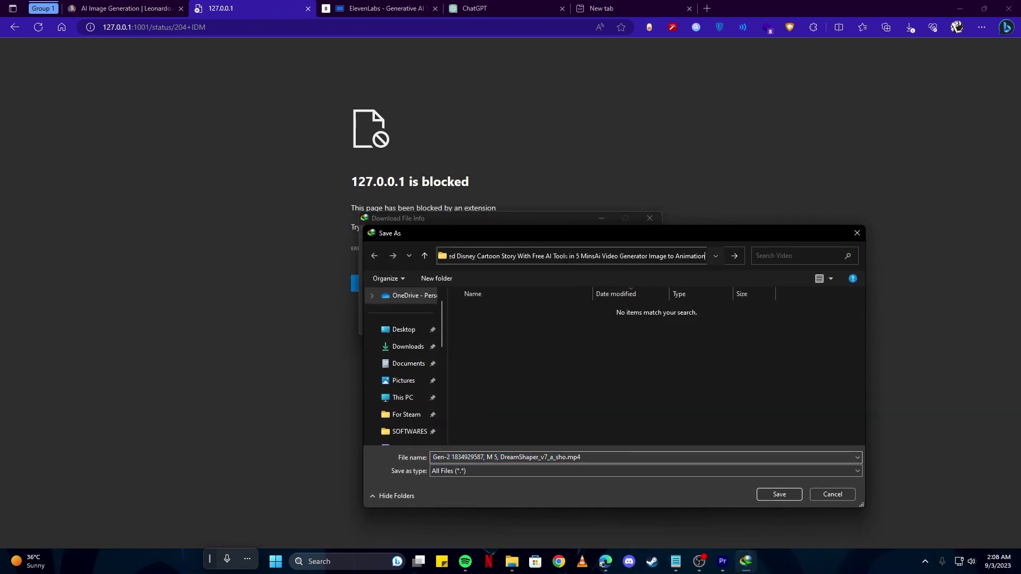
key("Return")
key("ctrl+a")
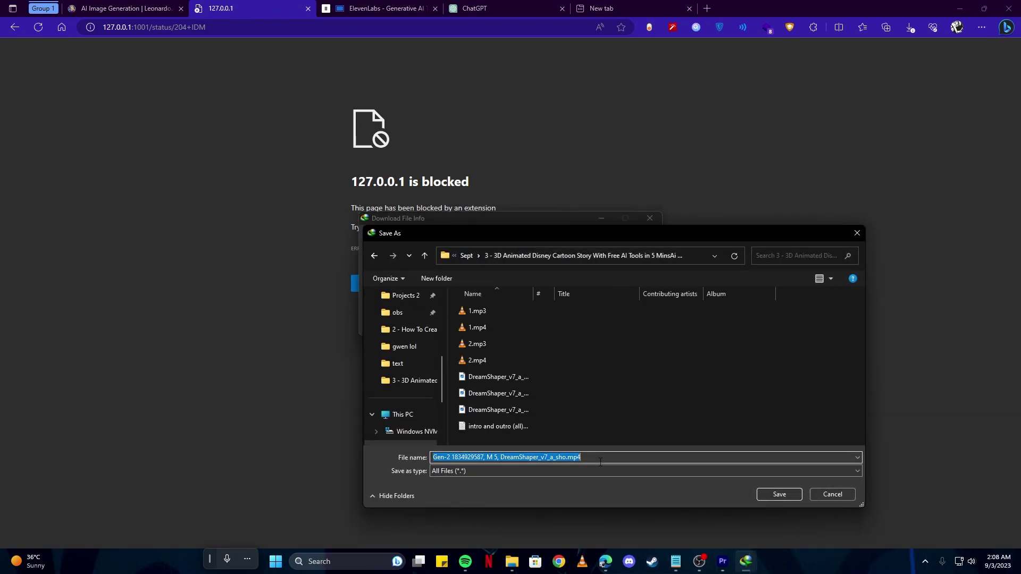
type("3")
left_click(771, 493)
Download the clip and close the completion notice.
left_click(518, 329)
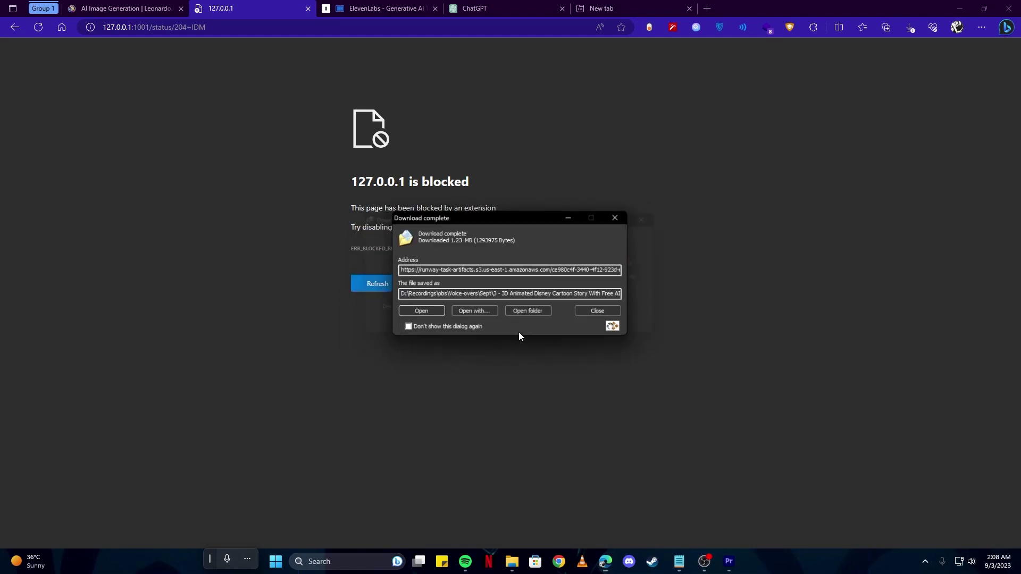
left_click(613, 313)
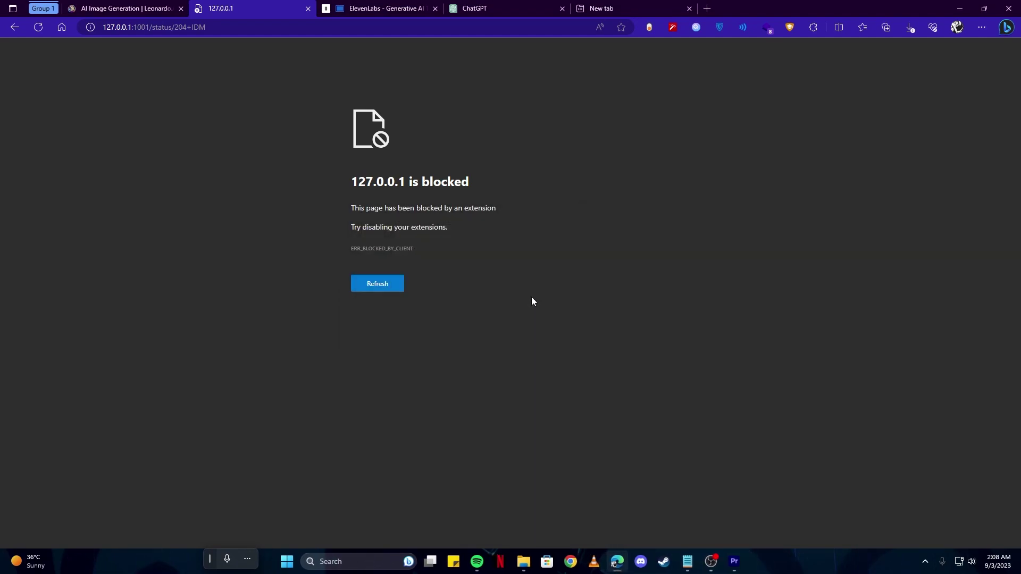
left_click(735, 561)
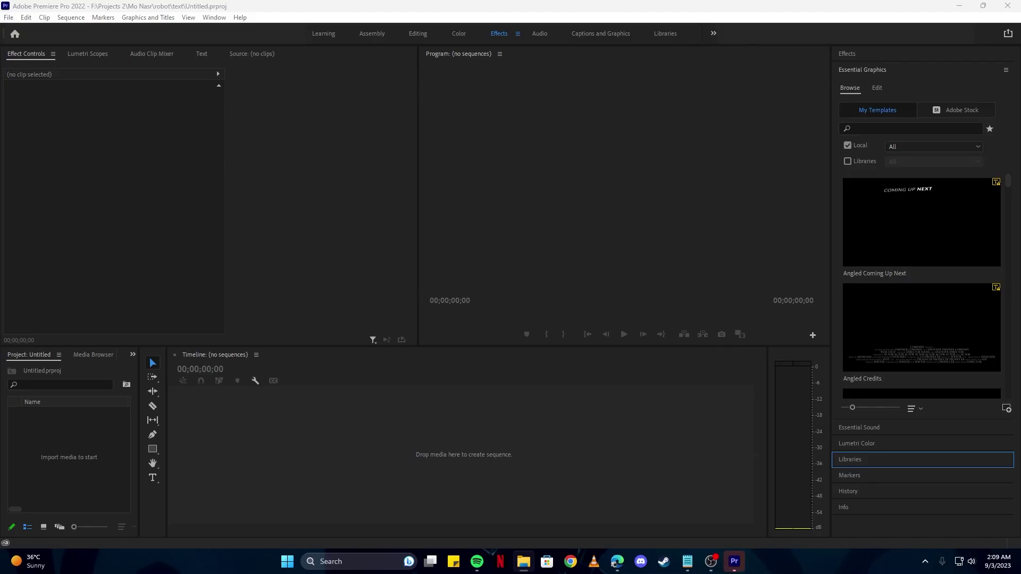
Import 1.mp4, 2.mp4 and 3.mp4, line them up on V1, and add 1.mp3 below.
left_click_drag(735, 561, 256, 456)
left_click(66, 465)
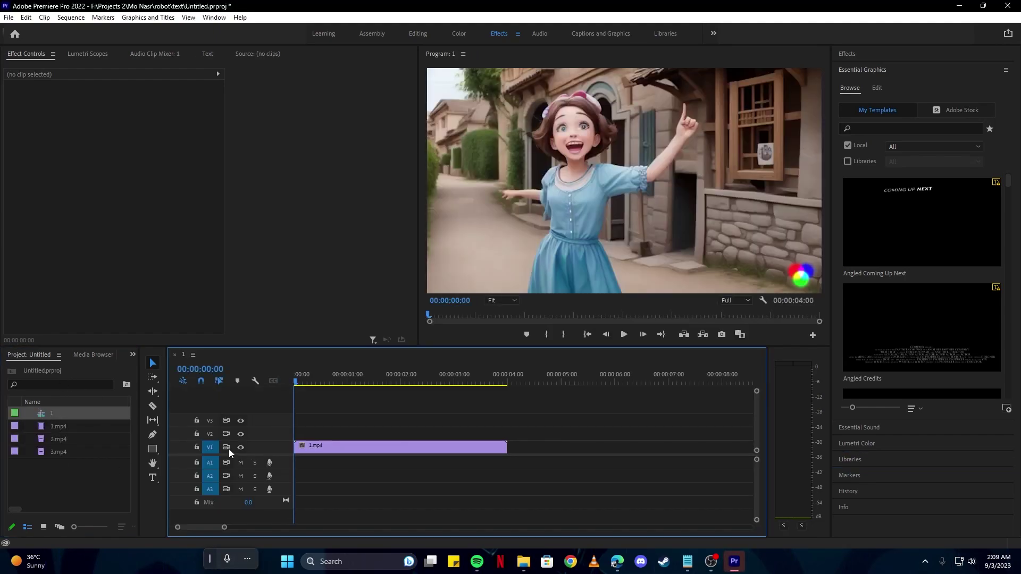
left_click_drag(59, 436, 513, 451)
left_click_drag(60, 450, 531, 465)
mouse_move(301, 467)
left_mouse_down()
mouse_move(1020, 372)
mouse_move(591, 494)
mouse_move(237, 477)
mouse_move(292, 462)
left_mouse_up()
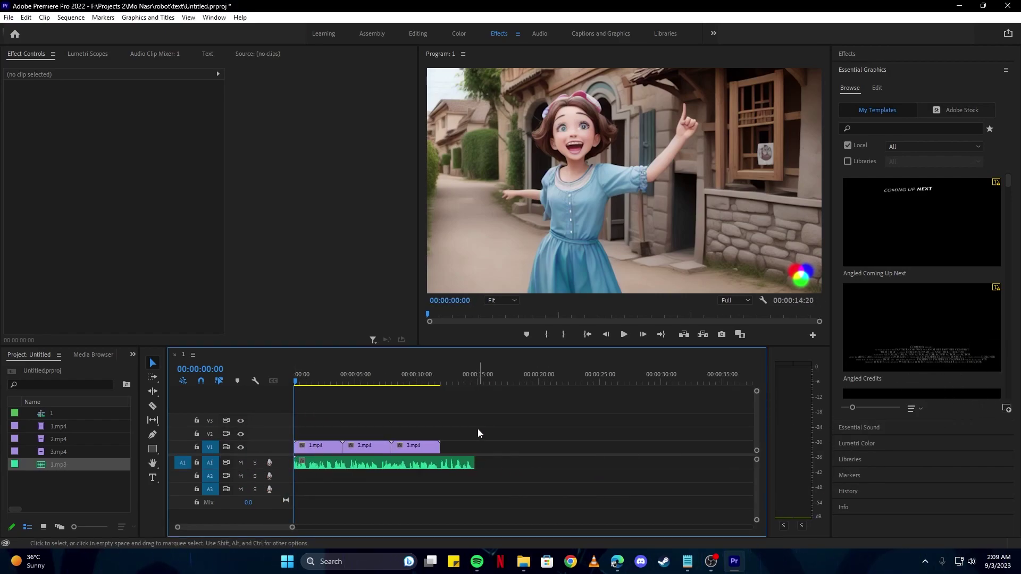
Repeat clip 1 at the end by duplicating the clips and deleting the extra 2.mp4 and 3.mp4.
left_click_drag(477, 428, 461, 450)
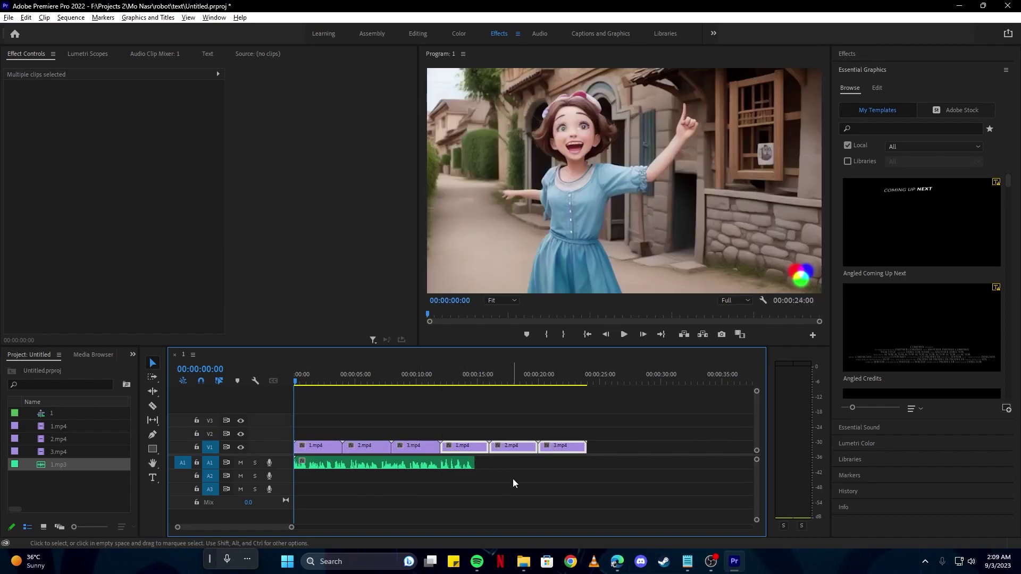
left_click_drag(617, 475, 501, 426)
key("Delete")
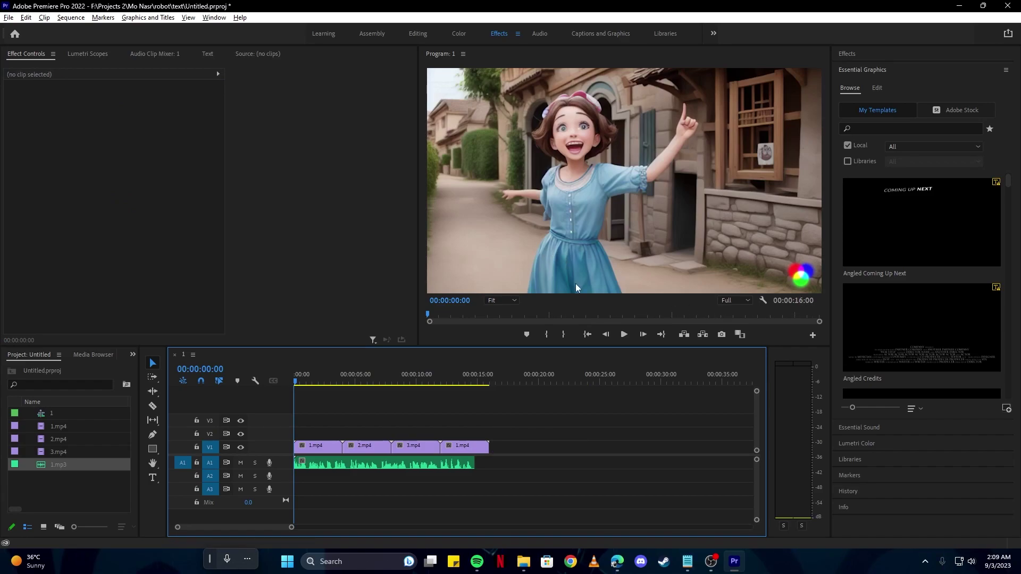
Select the first verse of the ChatGPT story for the on-screen text.
left_click(616, 561)
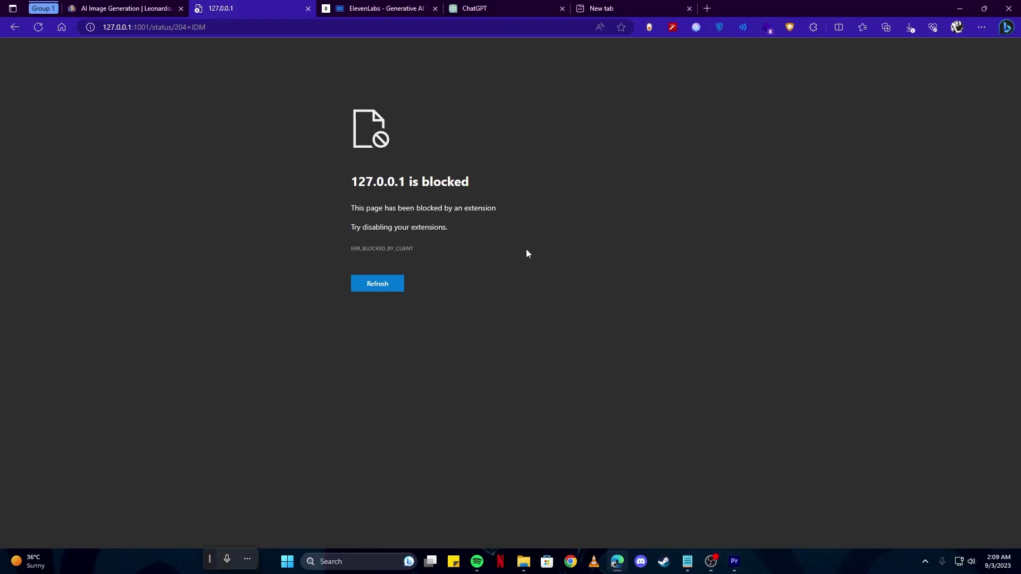
left_click(471, 8)
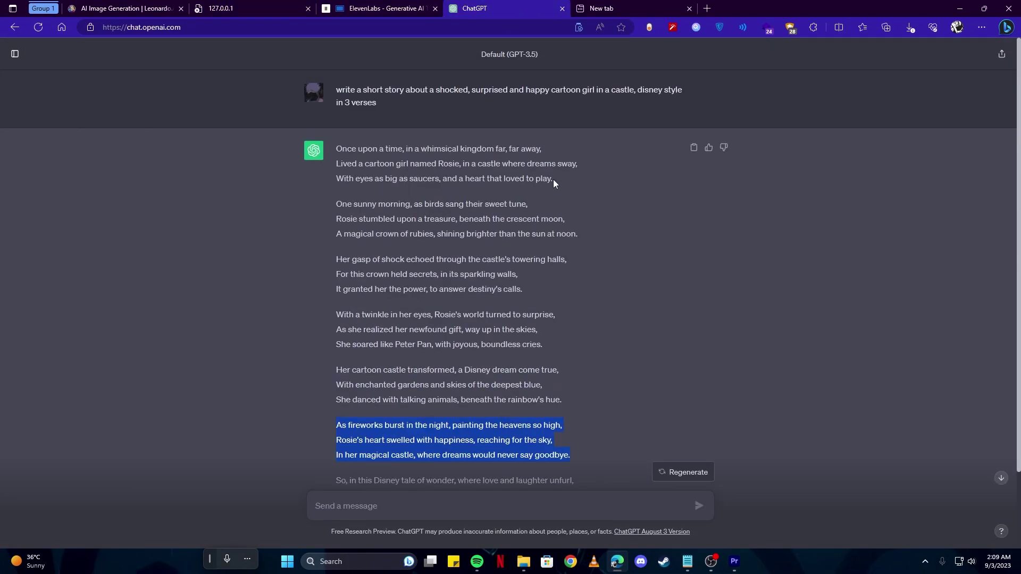
left_click_drag(552, 180, 344, 153)
left_click(959, 9)
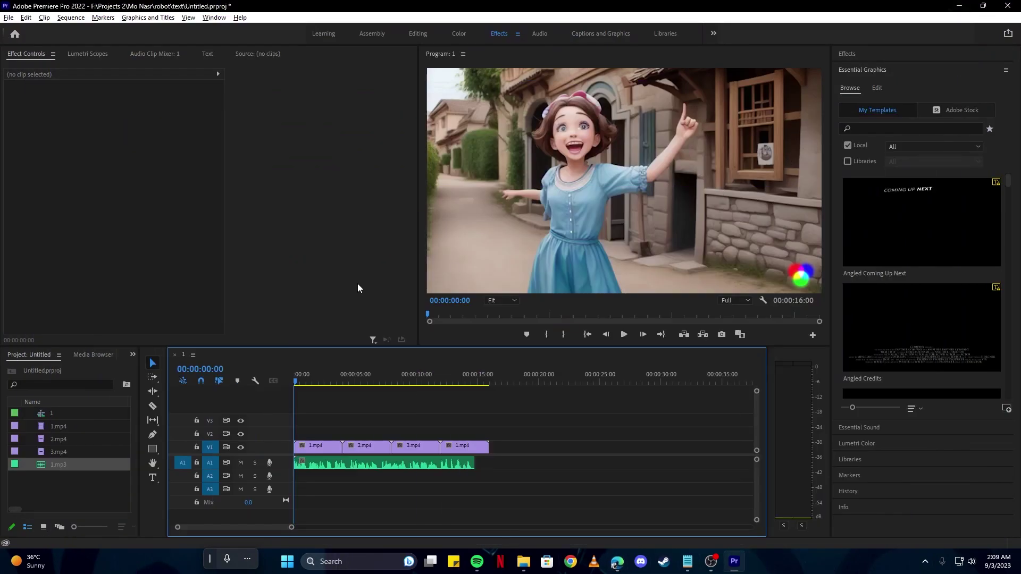
Paste the first verse as a new text layer over the video in the Program monitor.
left_click(481, 263)
key("ctrl+v")
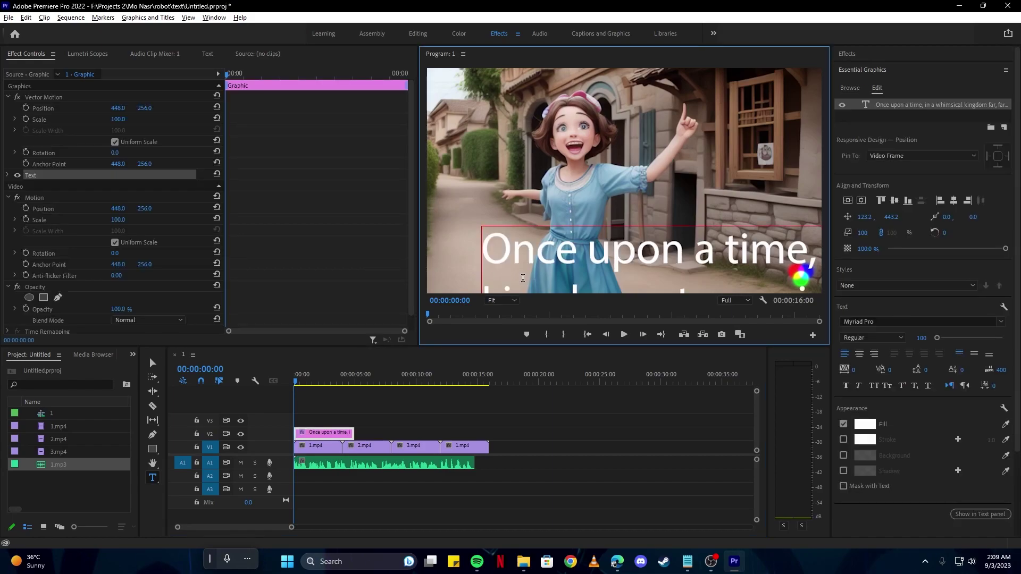
key("ctrl+a")
Set the caption to font size 23, centre-aligned, and centre it horizontally in the frame.
left_click(7, 175)
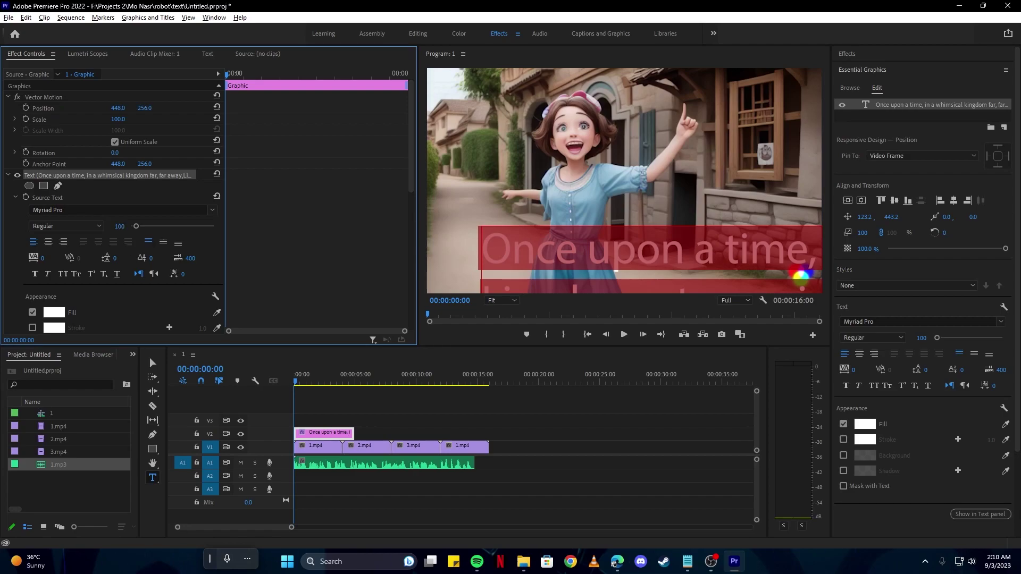
left_click_drag(120, 226, 78, 226)
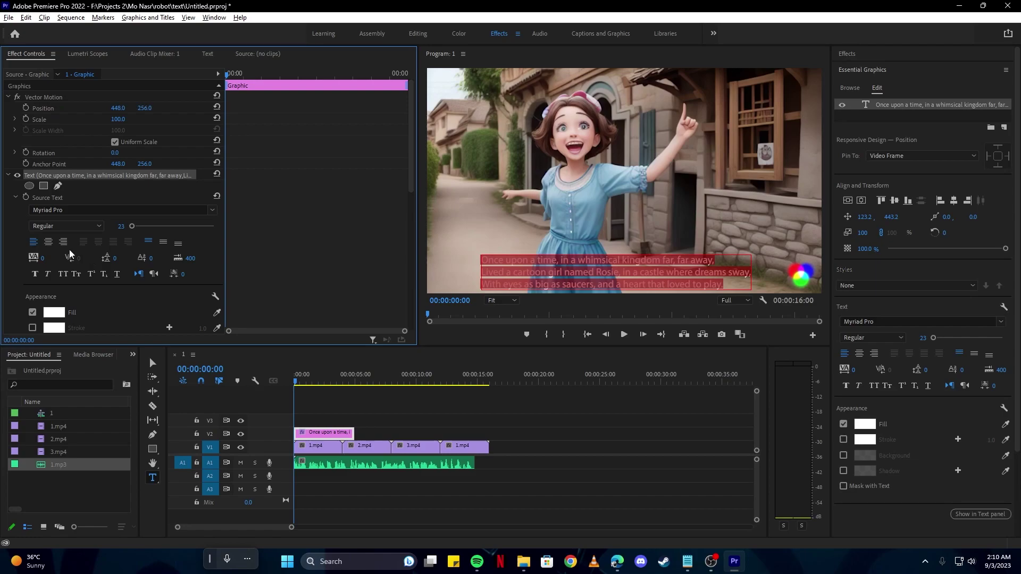
left_click(47, 242)
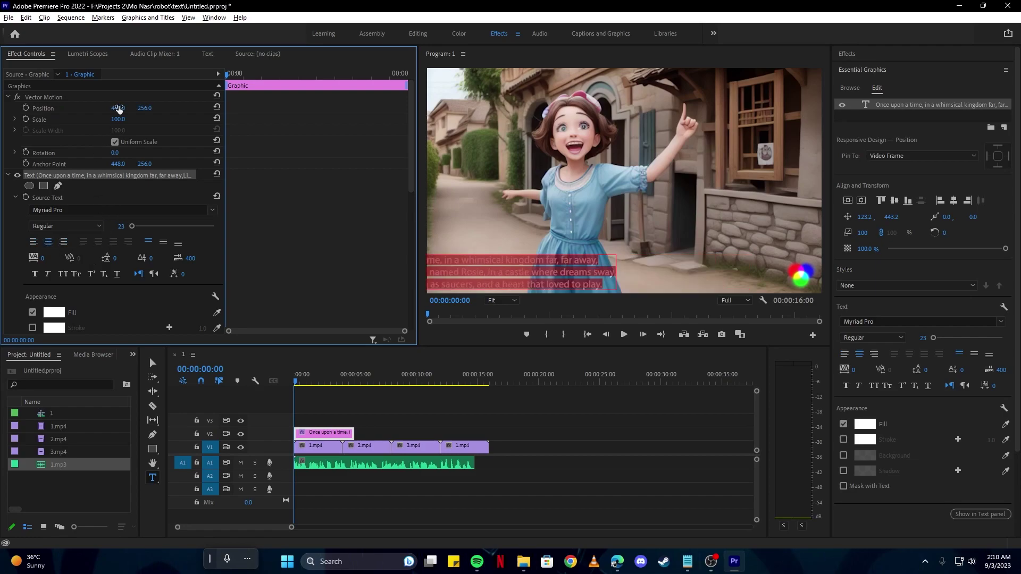
left_click_drag(117, 108, 216, 108)
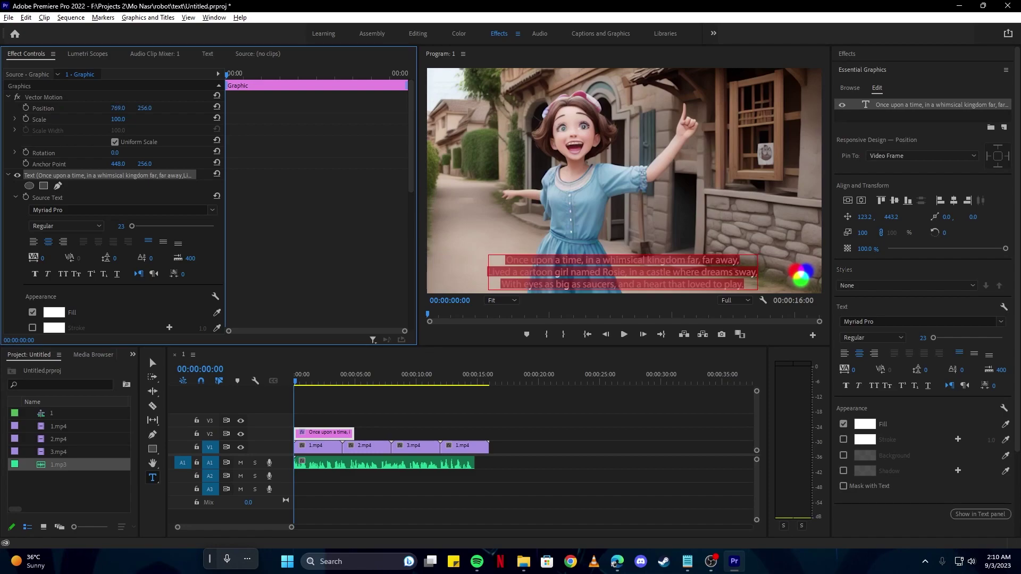
left_click(504, 417)
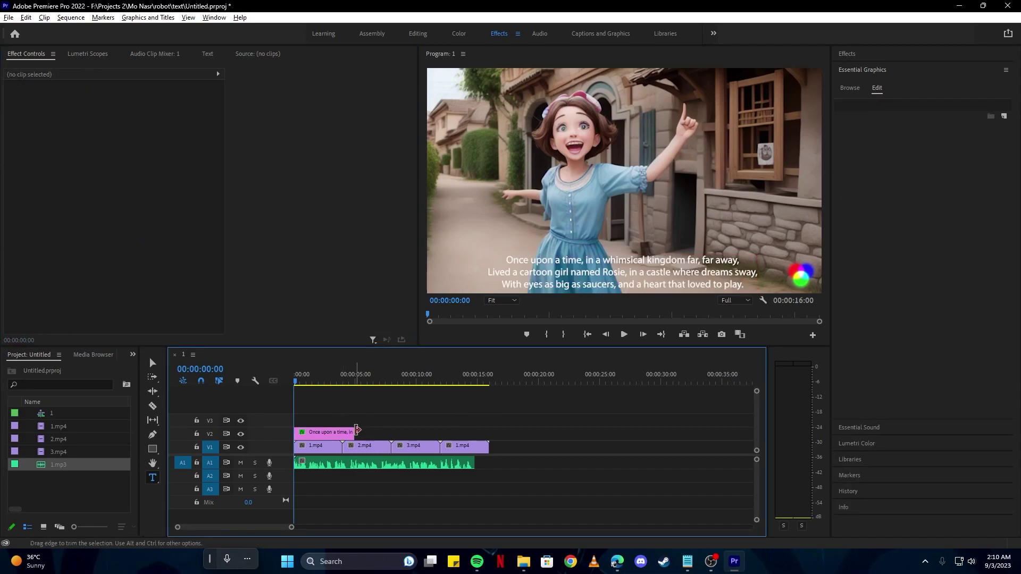
Extend the V2 caption clip to the end of the A1 voiceover, then play the sequence through to its 16-second end.
left_click_drag(353, 432, 474, 433)
key("space")
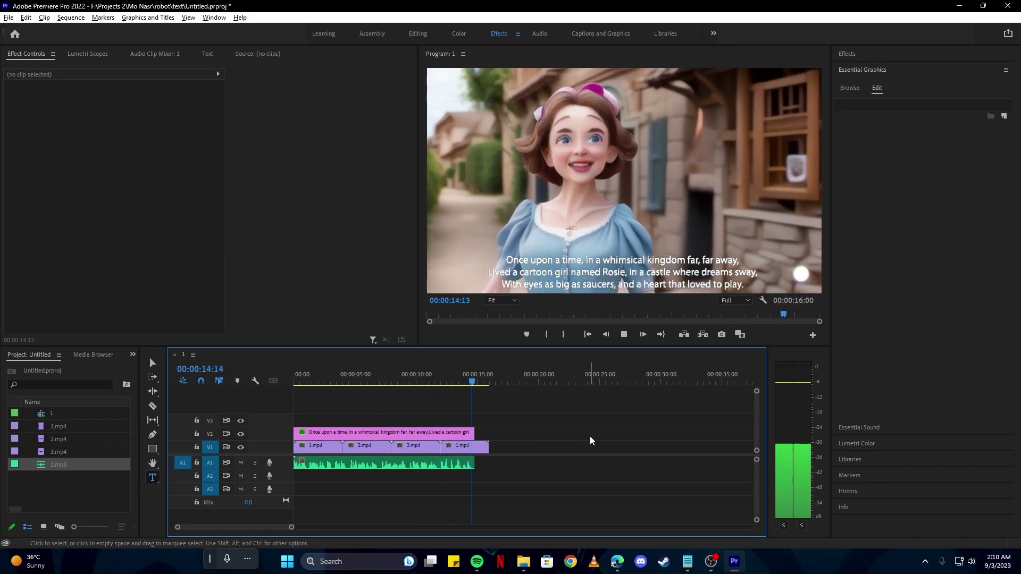
key("space")
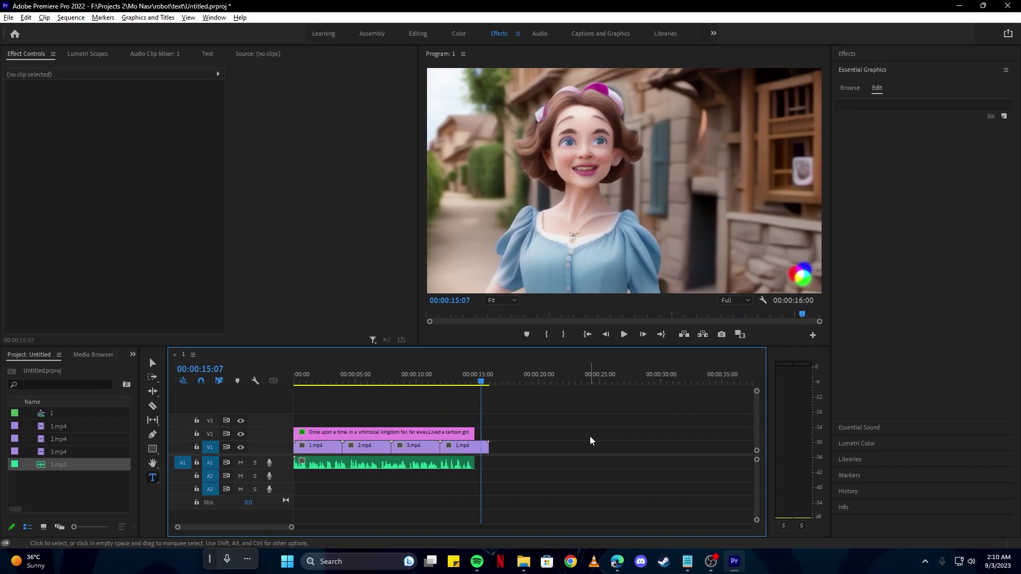
key("End")
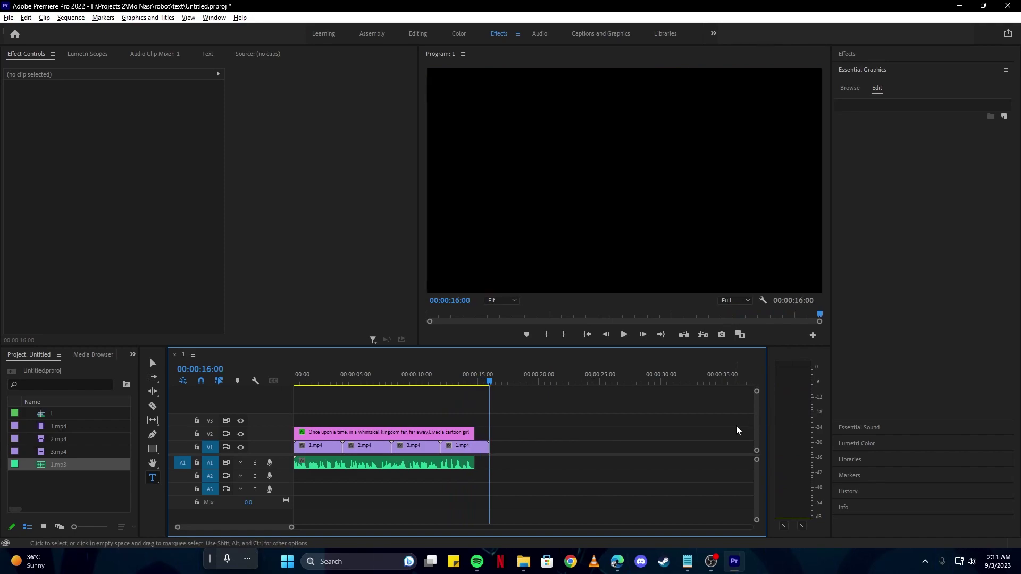